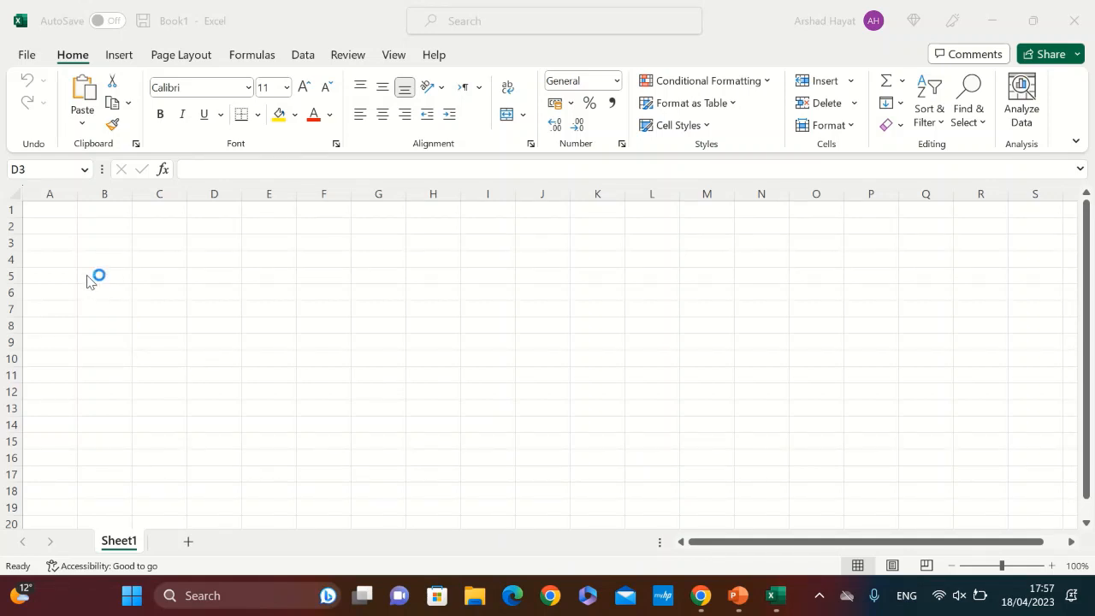
Insert a SUM function in cell A1 with 76 as its first argument
{"action": "left_click", "coordinate": [42, 213]}
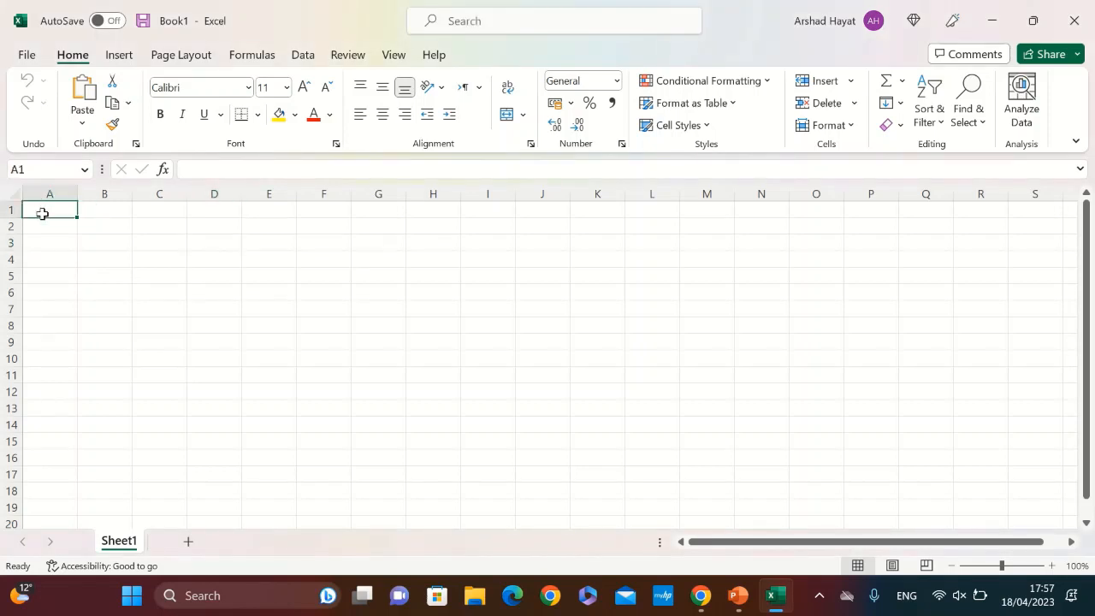
{"action": "left_click", "coordinate": [182, 206]}
{"action": "left_click", "coordinate": [44, 214]}
{"action": "left_click", "coordinate": [162, 169]}
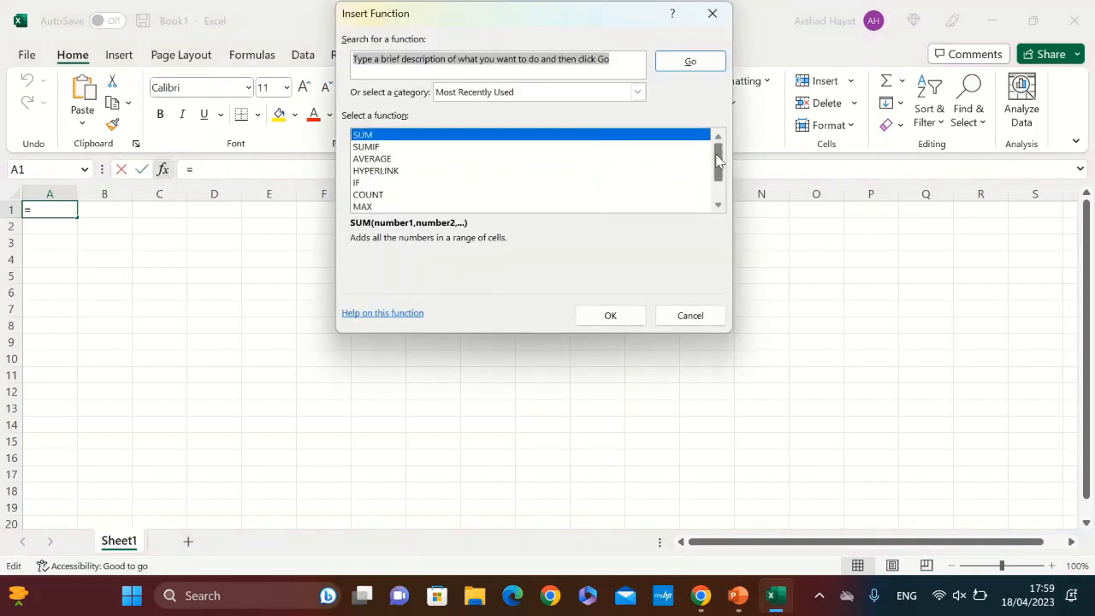
{"action": "mouse_move", "coordinate": [717, 152]}
{"action": "left_mouse_down"}
{"action": "mouse_move", "coordinate": [731, 220]}
{"action": "mouse_move", "coordinate": [720, 157]}
{"action": "left_mouse_up"}
{"action": "double_click", "coordinate": [494, 141]}
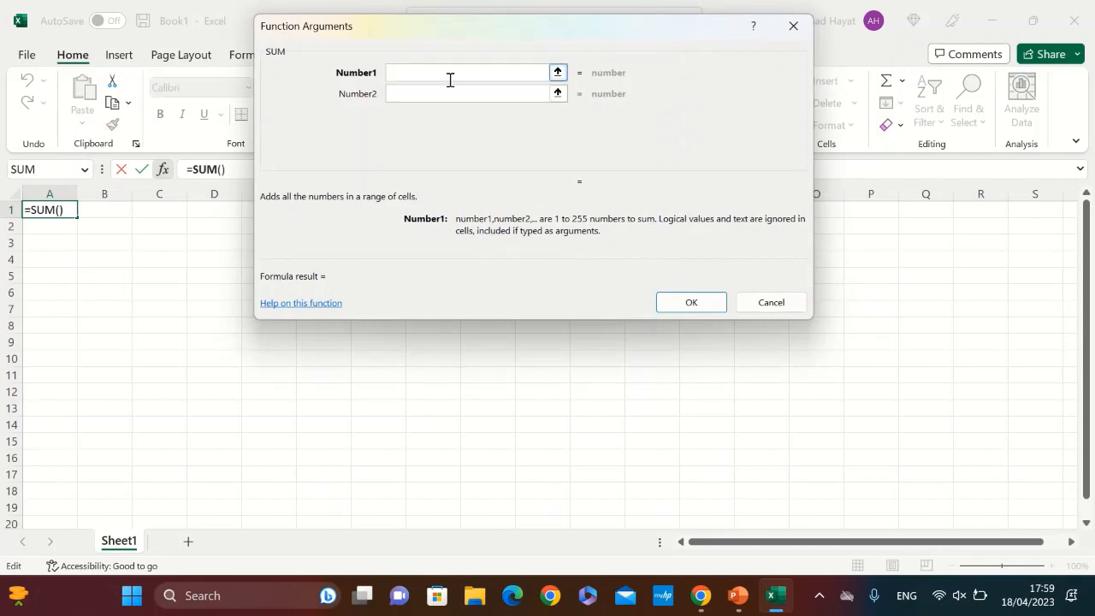
{"action": "type", "text": "76"}
{"action": "key", "text": "Return"}
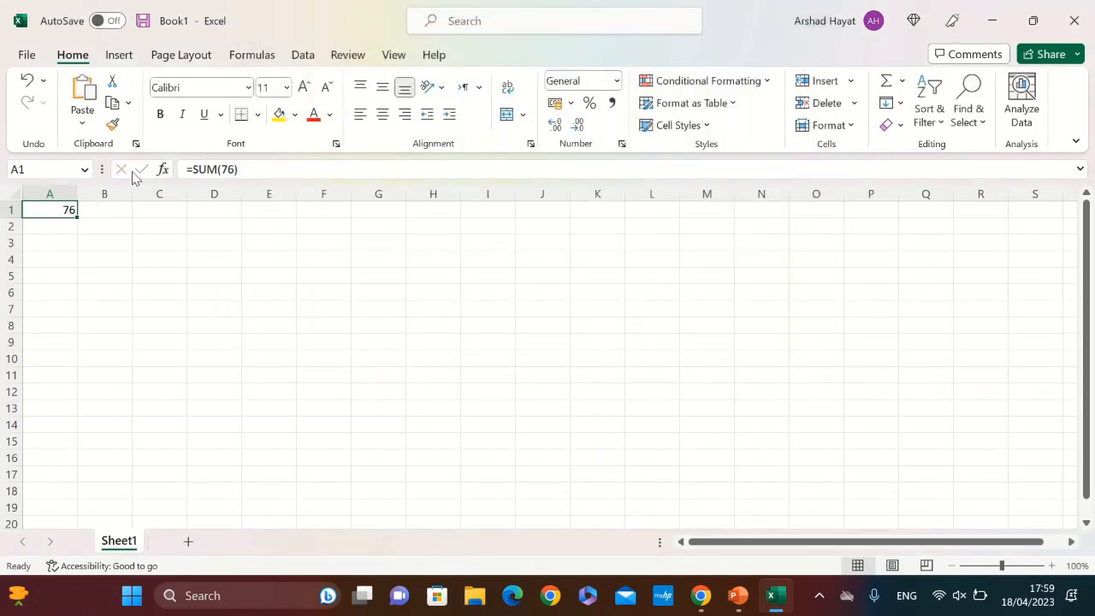
Add 675 as the second argument of the SUM function in cell A1
{"action": "left_click", "coordinate": [163, 168]}
{"action": "left_click", "coordinate": [476, 91]}
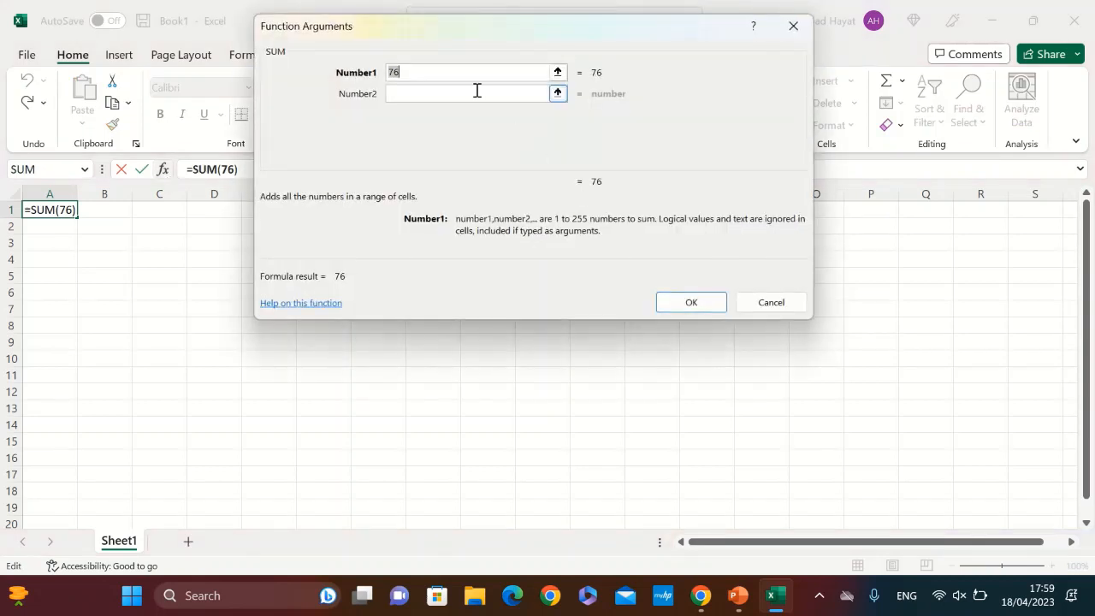
{"action": "type", "text": "675"}
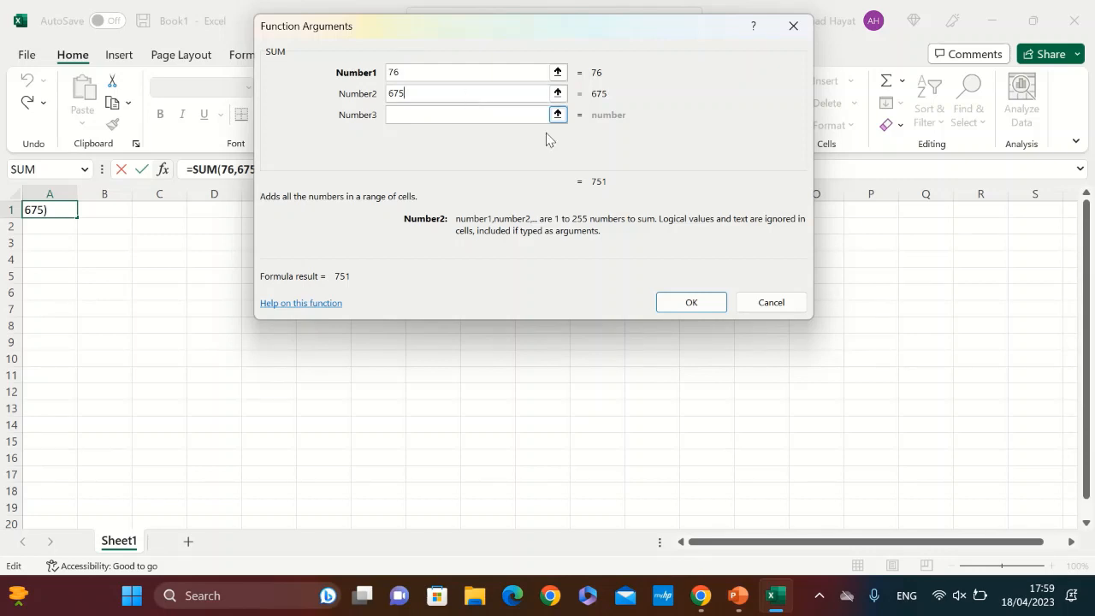
{"action": "left_click", "coordinate": [690, 303]}
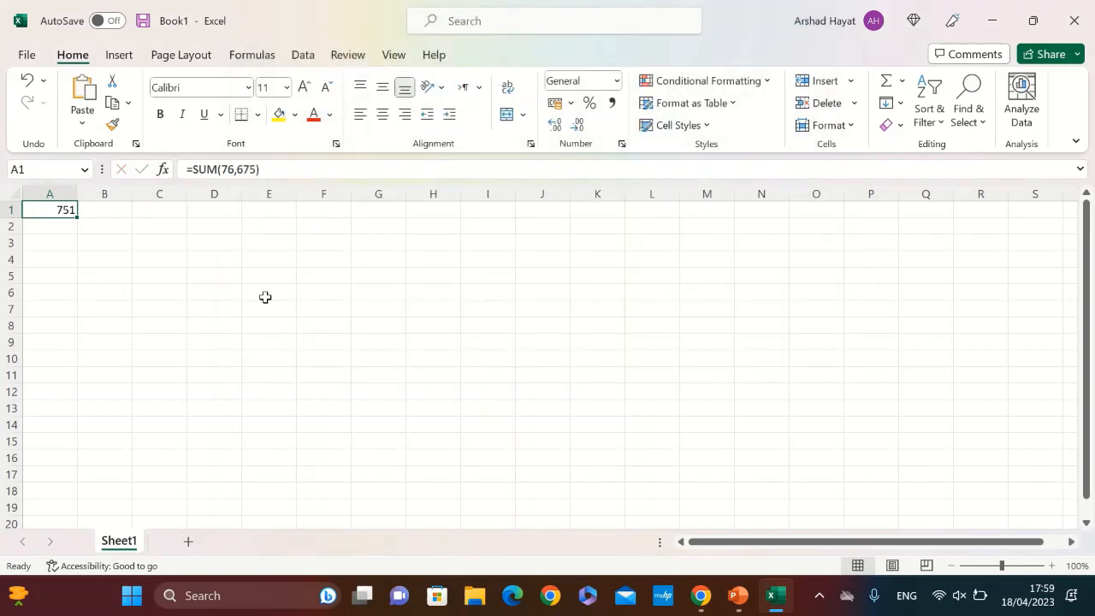
Insert a SUM function in cell J7 with 78 as its first argument
{"action": "left_click", "coordinate": [549, 313]}
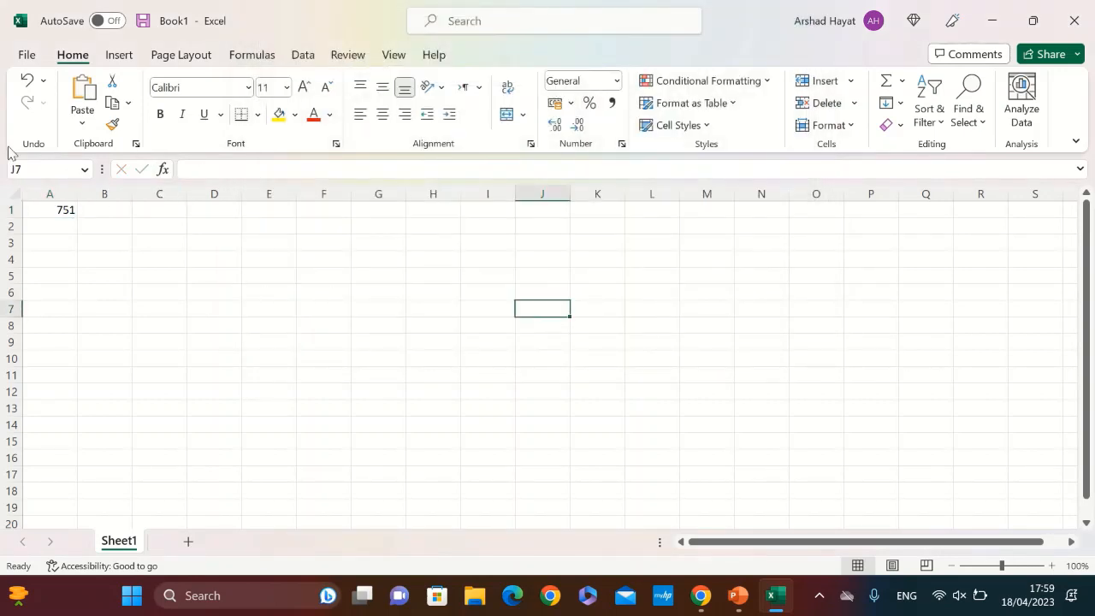
{"action": "left_click", "coordinate": [162, 170]}
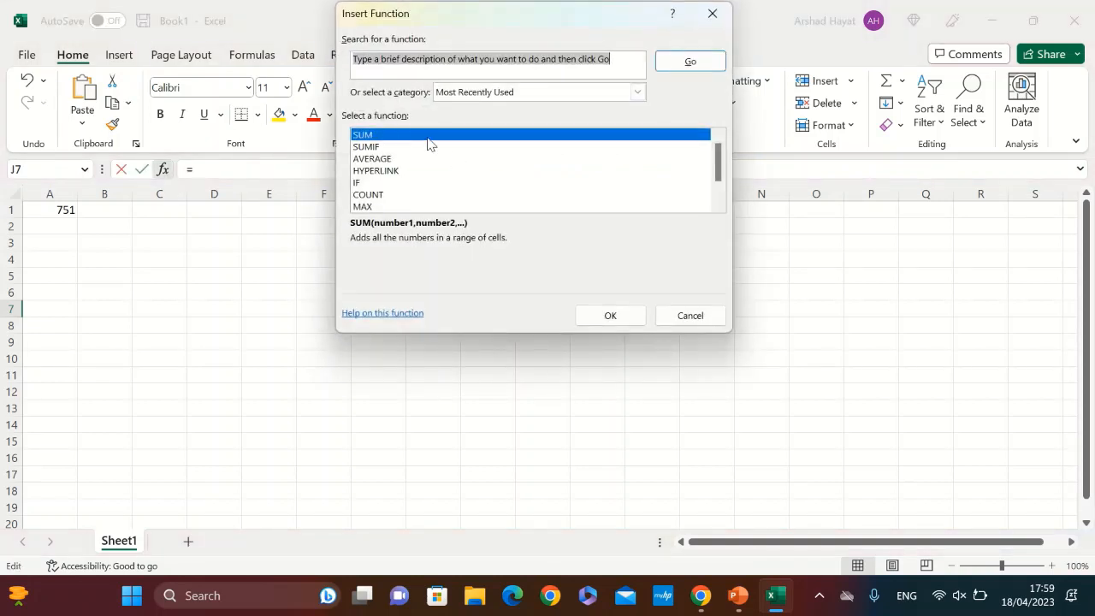
{"action": "double_click", "coordinate": [427, 136]}
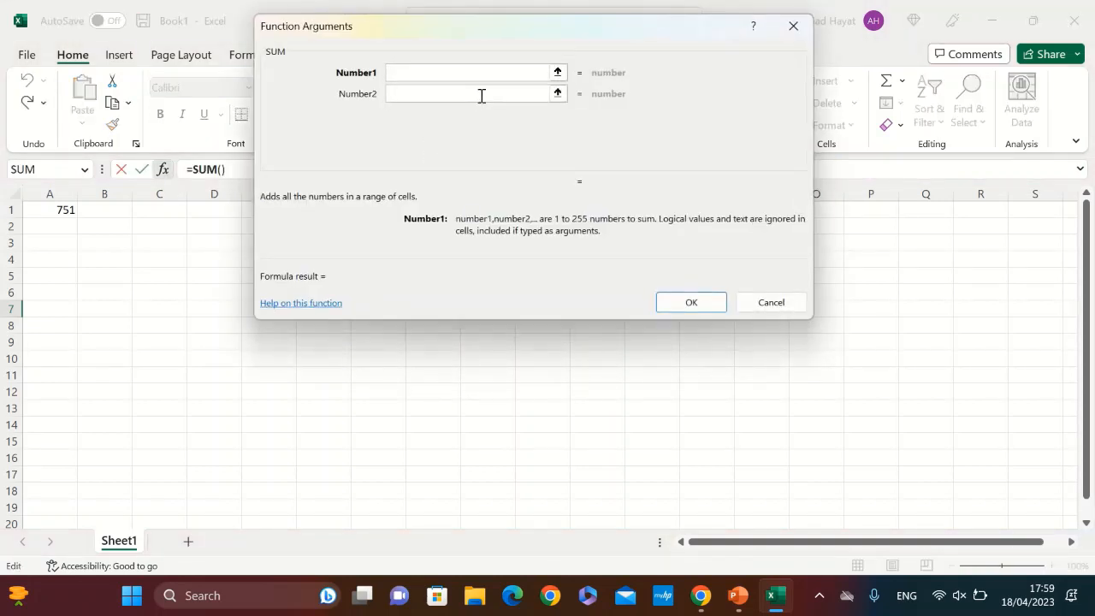
{"action": "type", "text": "78"}
{"action": "key", "text": "Return"}
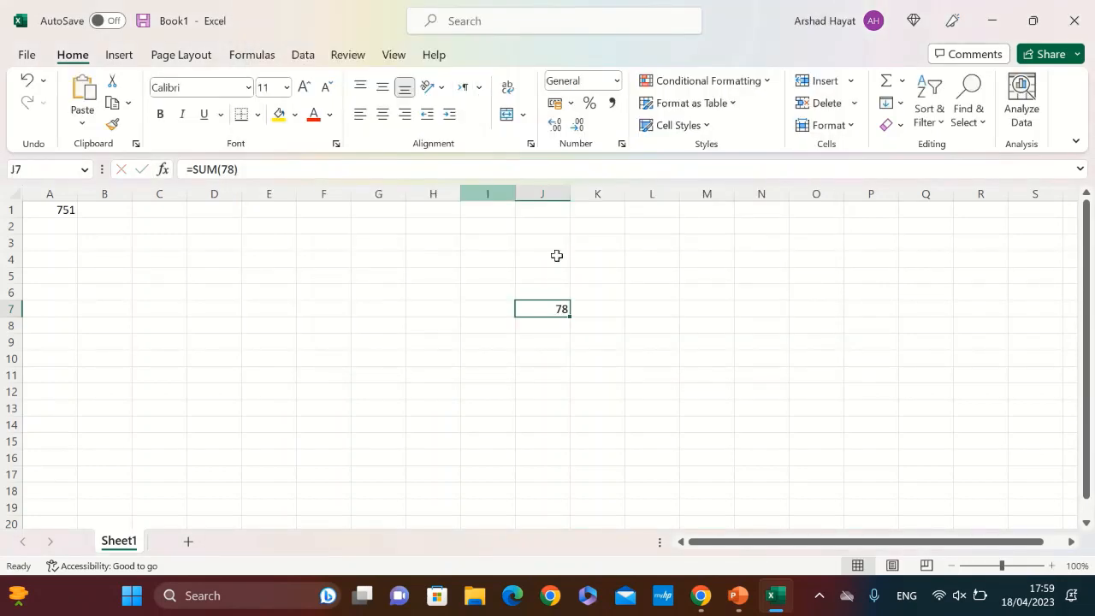
Add 76 as the second argument of the SUM function in cell J7
{"action": "left_click", "coordinate": [168, 171]}
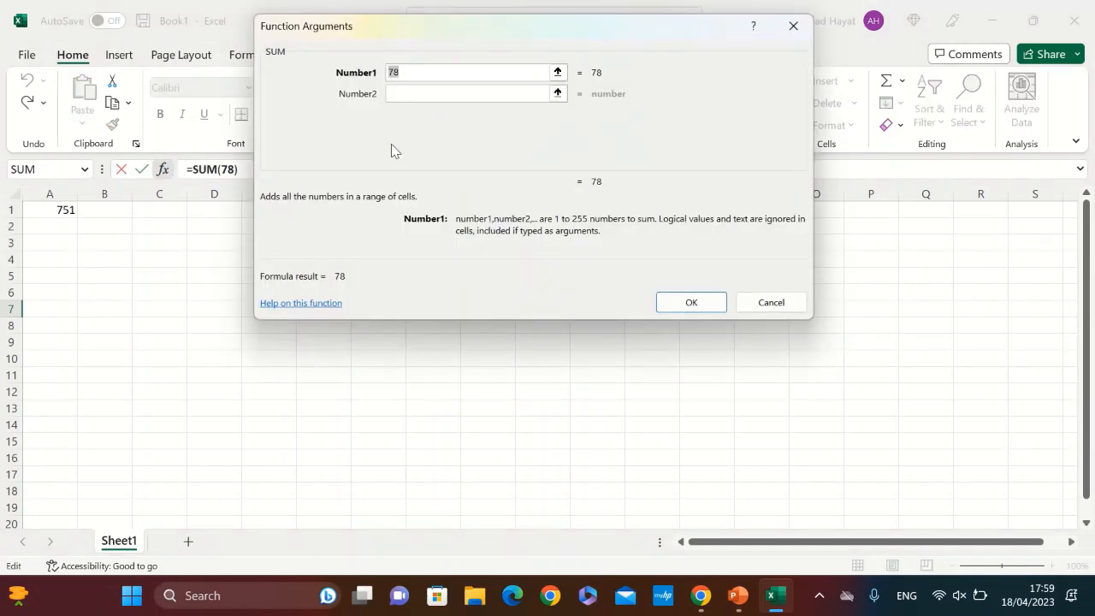
{"action": "left_click", "coordinate": [448, 94]}
{"action": "type", "text": "76"}
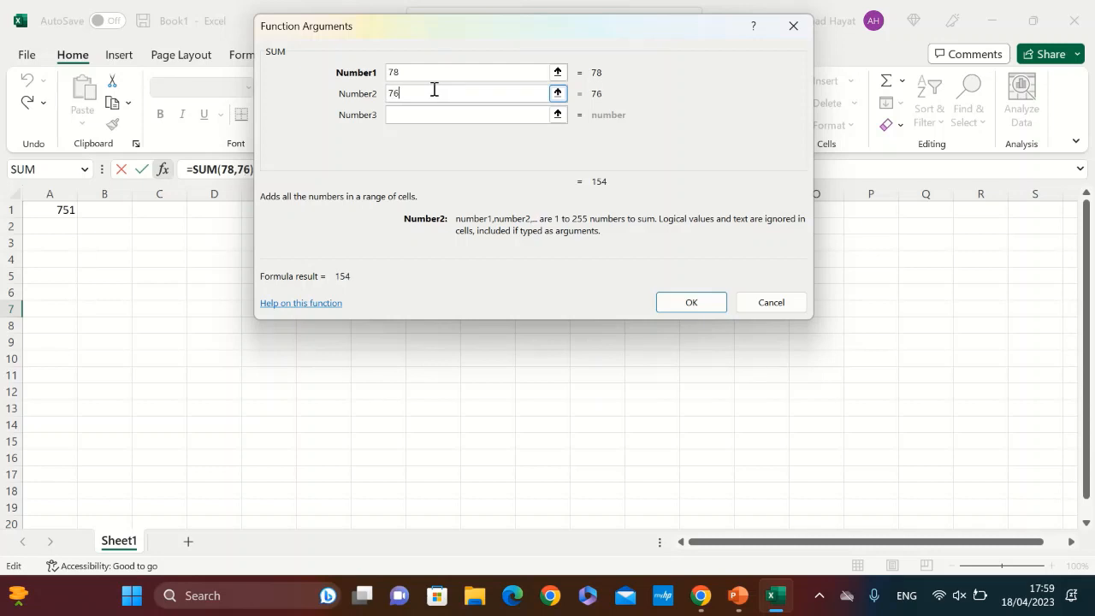
{"action": "left_click", "coordinate": [692, 301]}
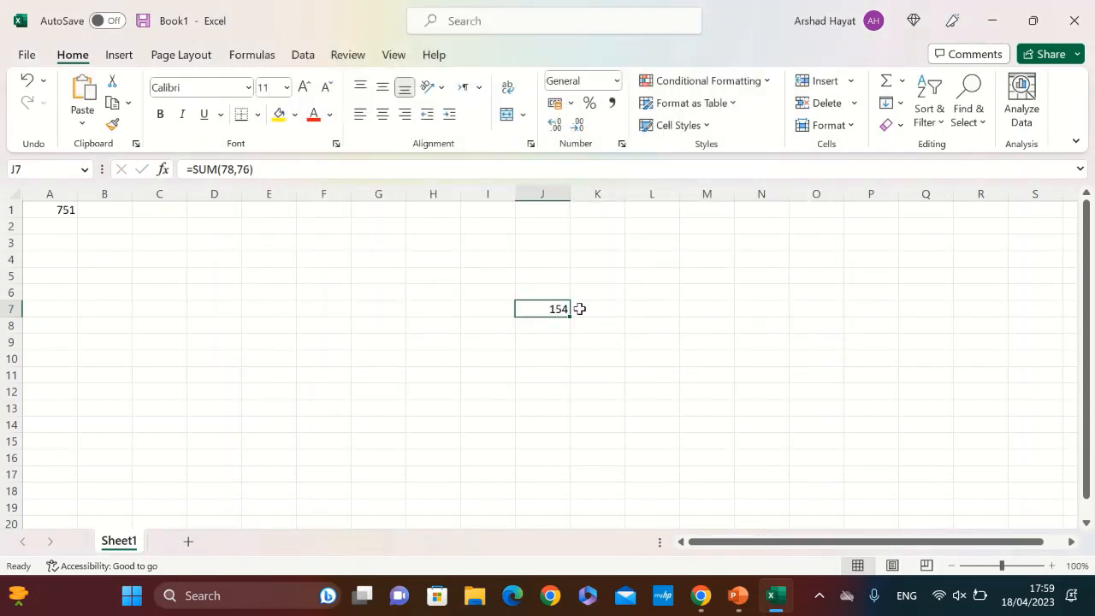
Enter the numbers 667, 76, 84, 83 and 74 in cells A2 through A6
{"action": "left_click", "coordinate": [54, 228]}
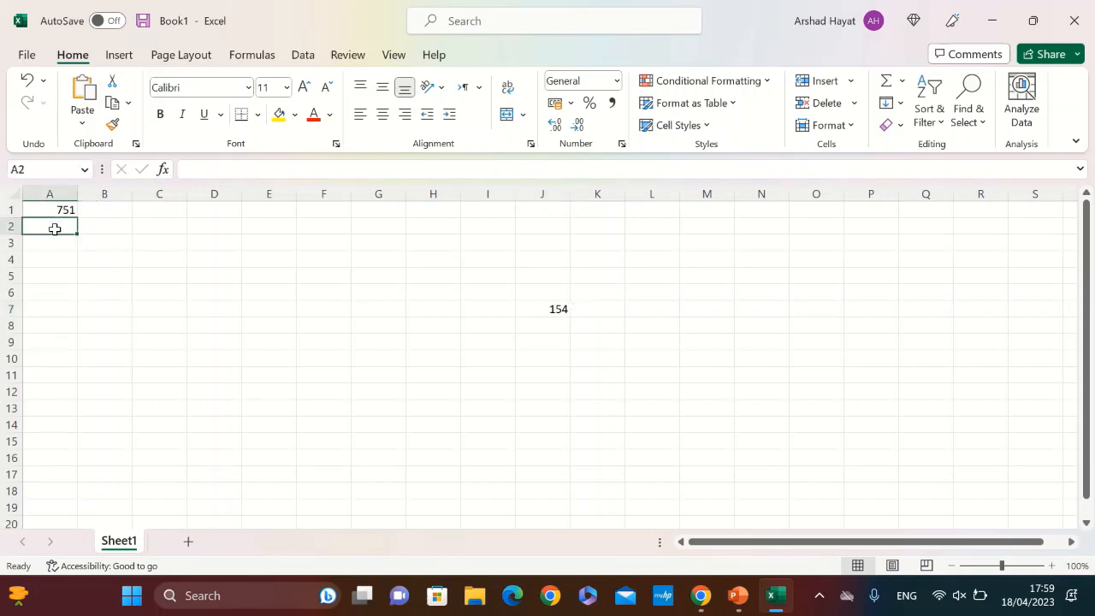
{"action": "type", "text": "567"}
{"action": "key", "text": "Return"}
{"action": "type", "text": "767"}
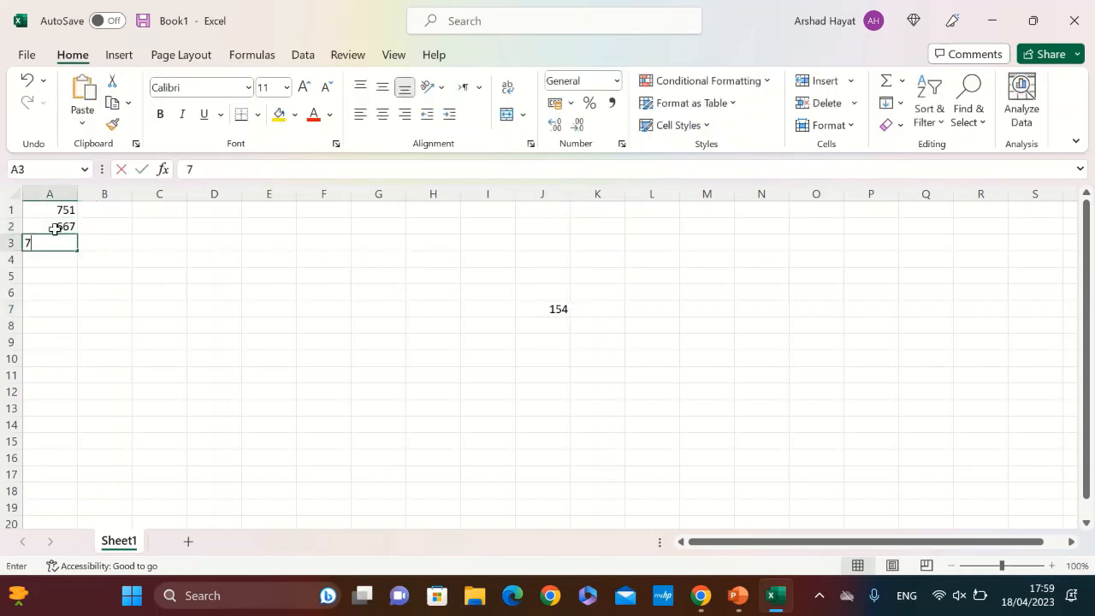
{"action": "key", "text": "Return"}
{"action": "type", "text": "84"}
{"action": "key", "text": "Return"}
{"action": "type", "text": "83"}
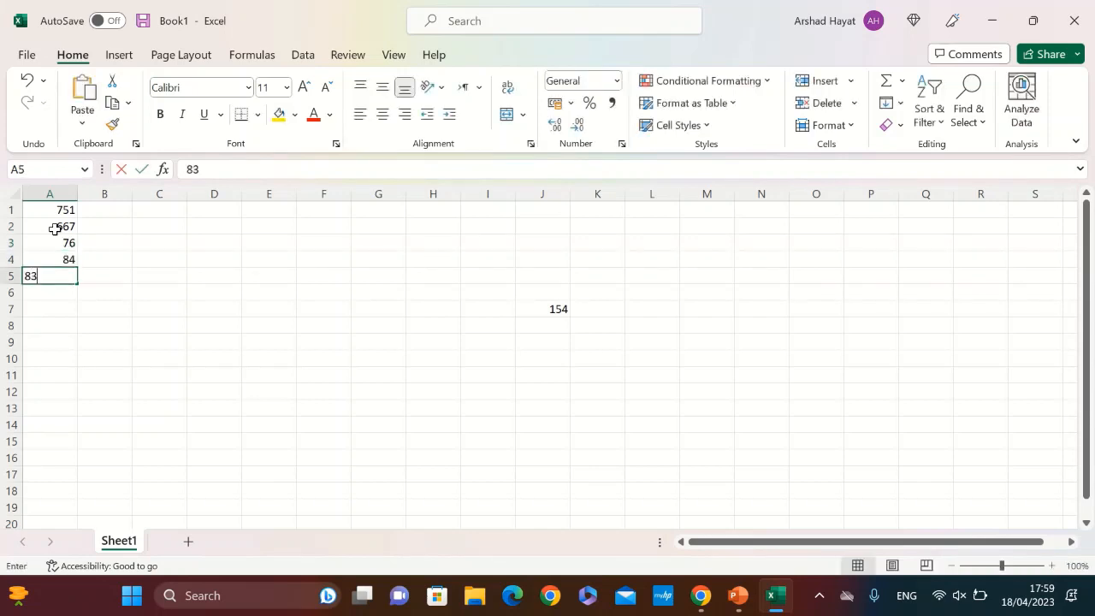
{"action": "key", "text": "Return"}
{"action": "type", "text": "74"}
{"action": "key", "text": "Return"}
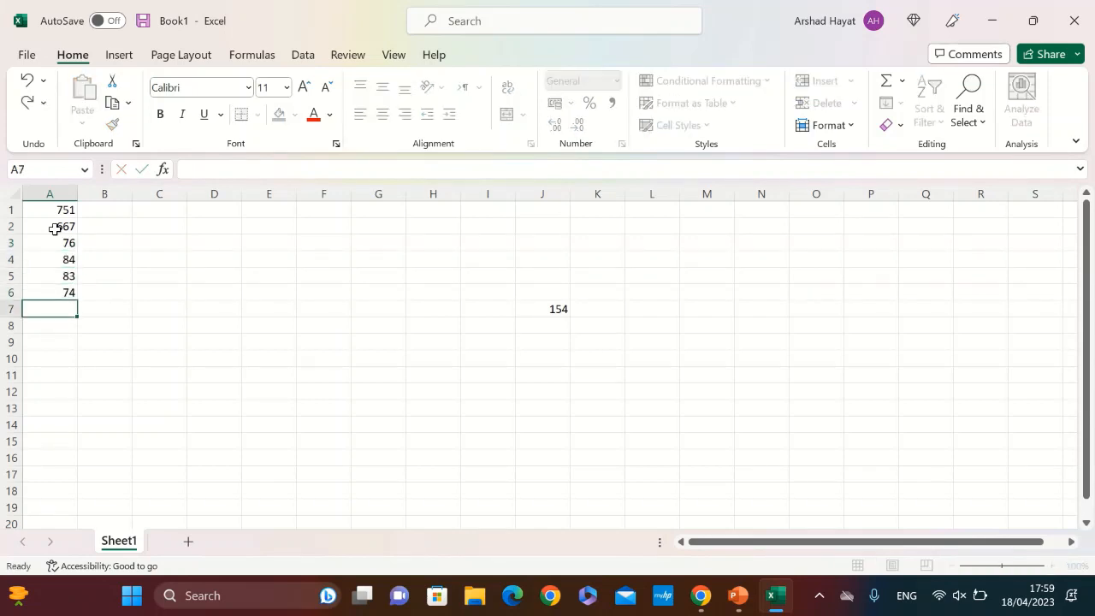
Total the column in cell A7 with the formula = a1+a2+a3+a4+a5+a6
{"action": "left_click_drag", "start_coordinate": [34, 211], "coordinate": [77, 291]}
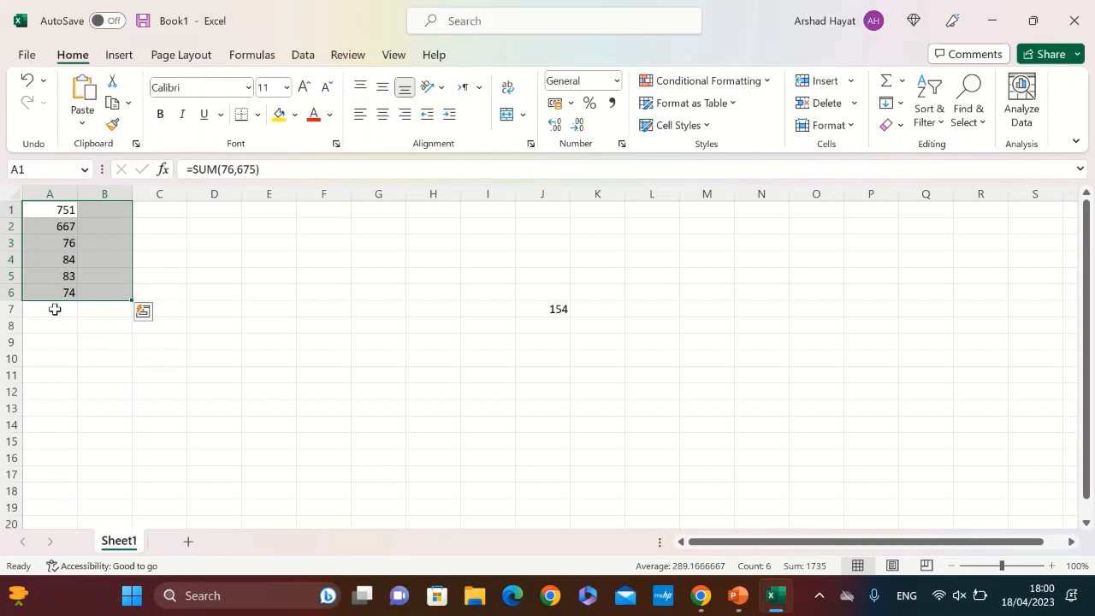
{"action": "left_click", "coordinate": [54, 309]}
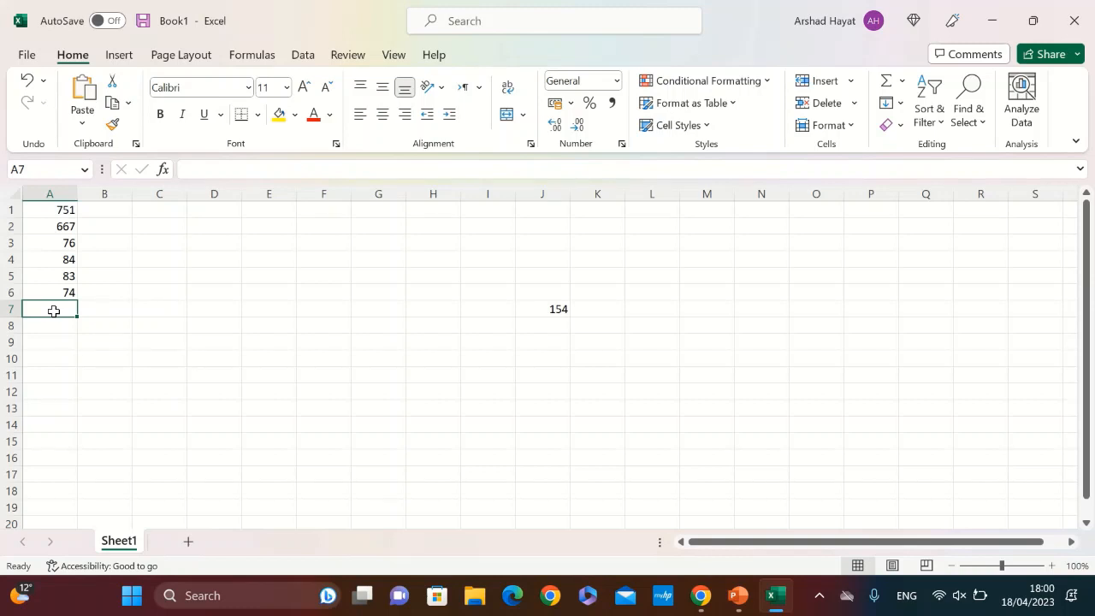
{"action": "type", "text": "="}
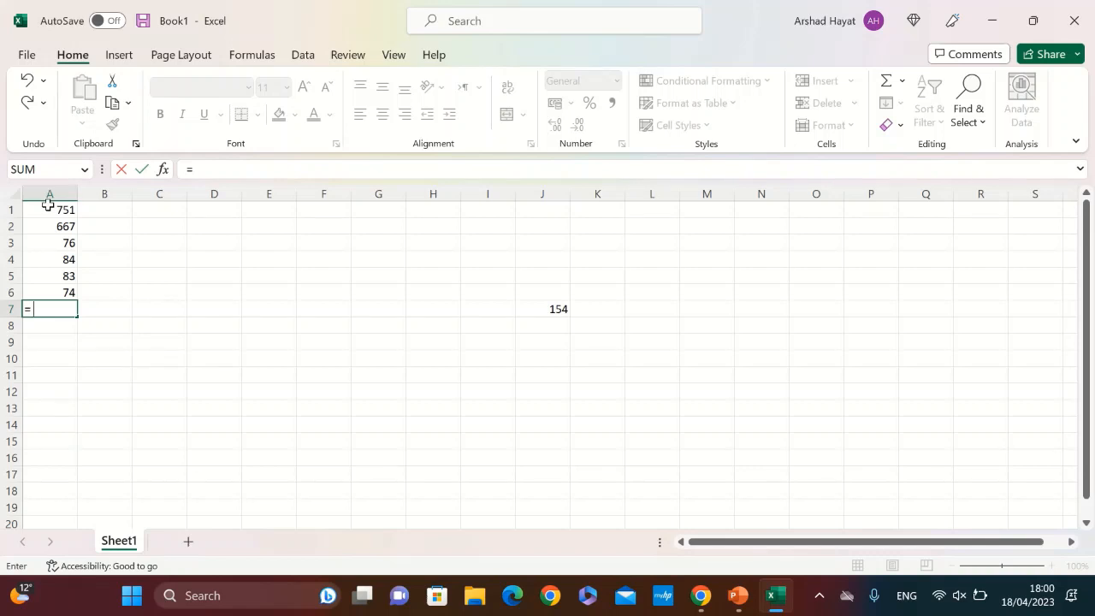
{"action": "type", "text": "a1"}
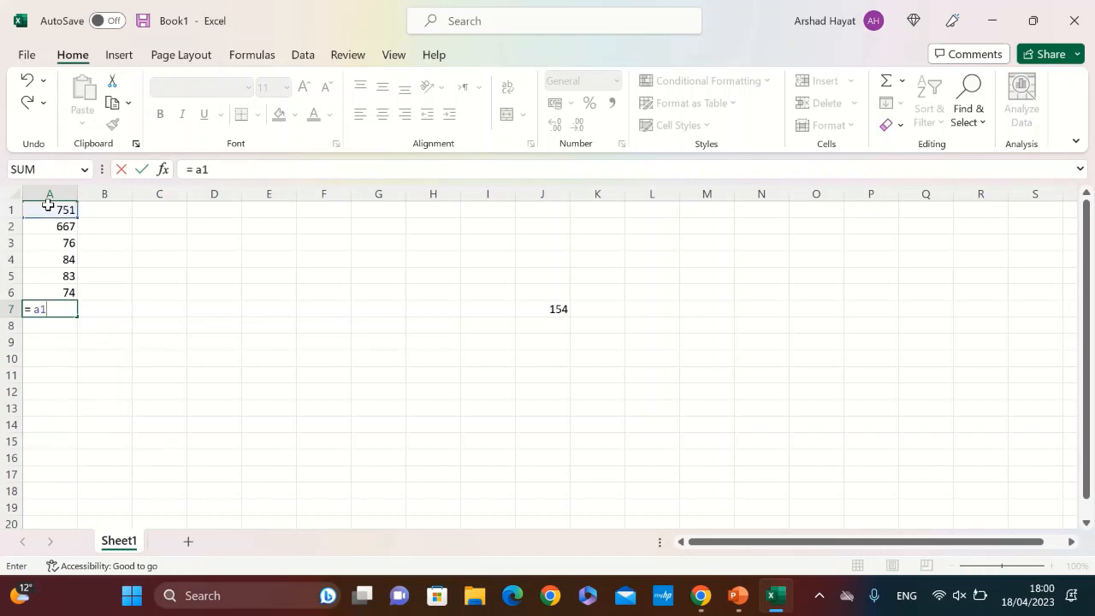
{"action": "type", "text": "+a2+"}
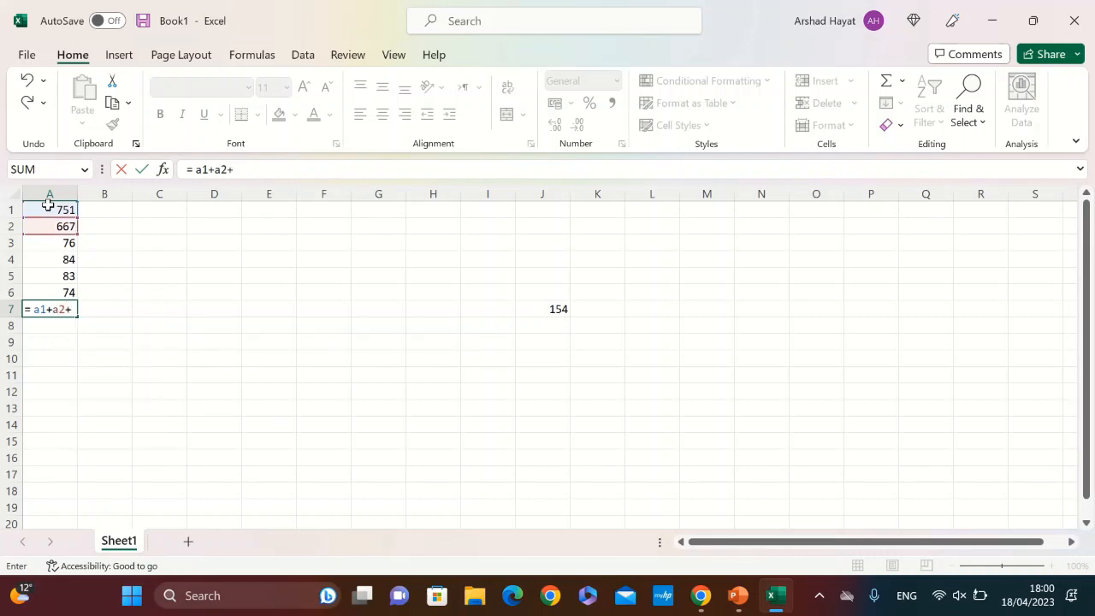
{"action": "type", "text": "a3+a4"}
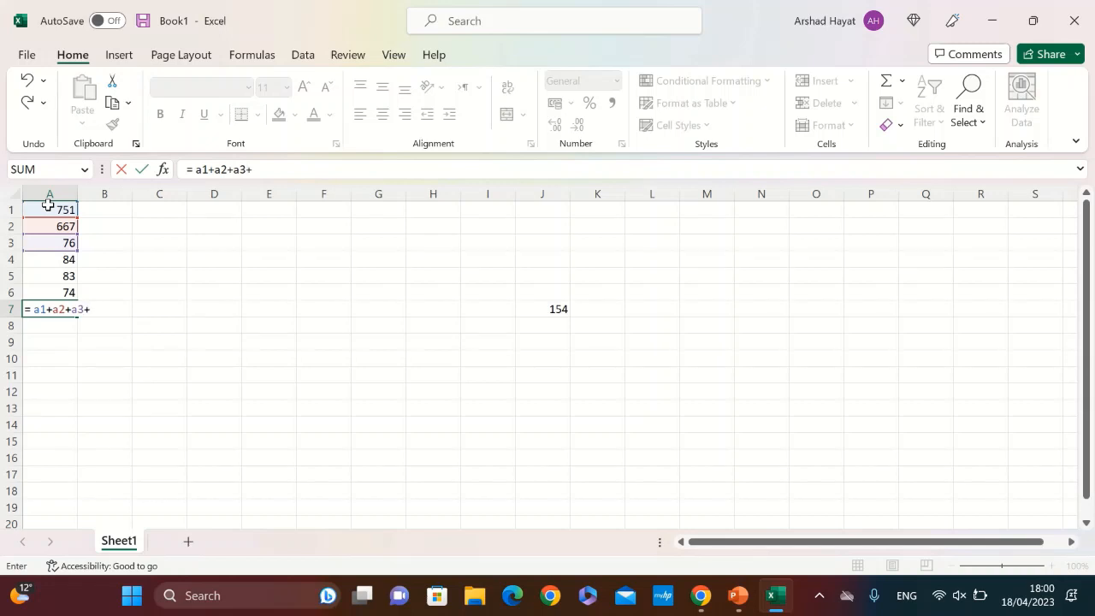
{"action": "type", "text": "+"}
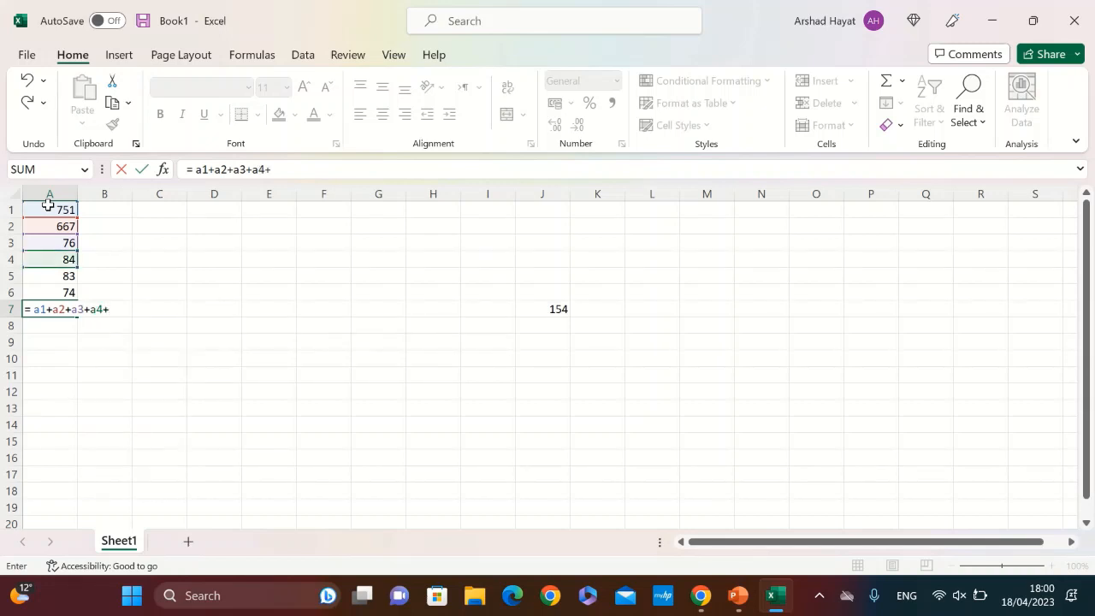
{"action": "type", "text": "a5+"}
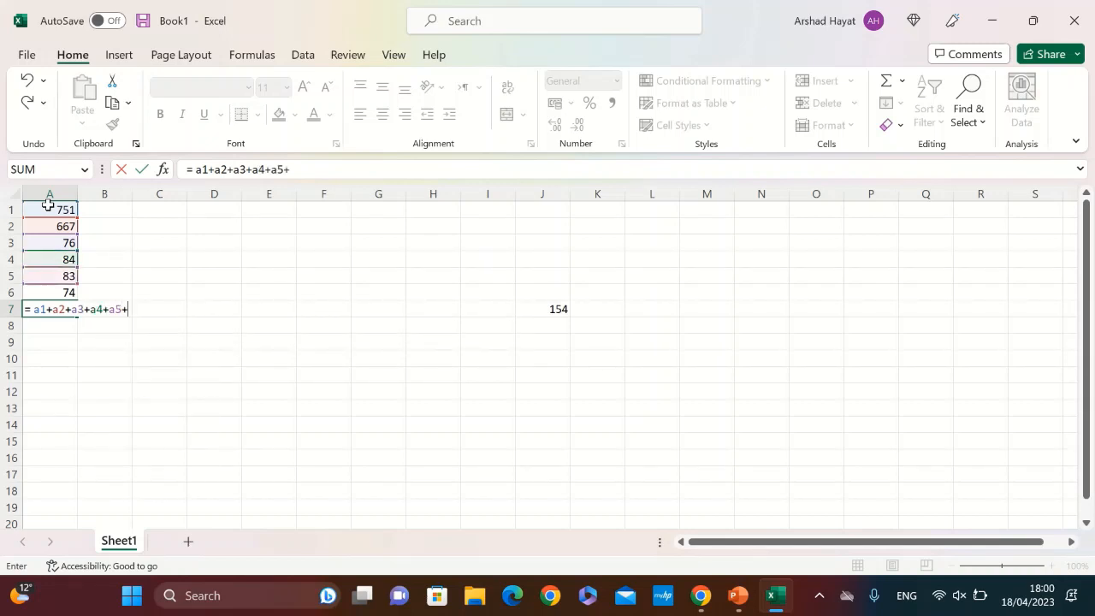
{"action": "type", "text": "a6"}
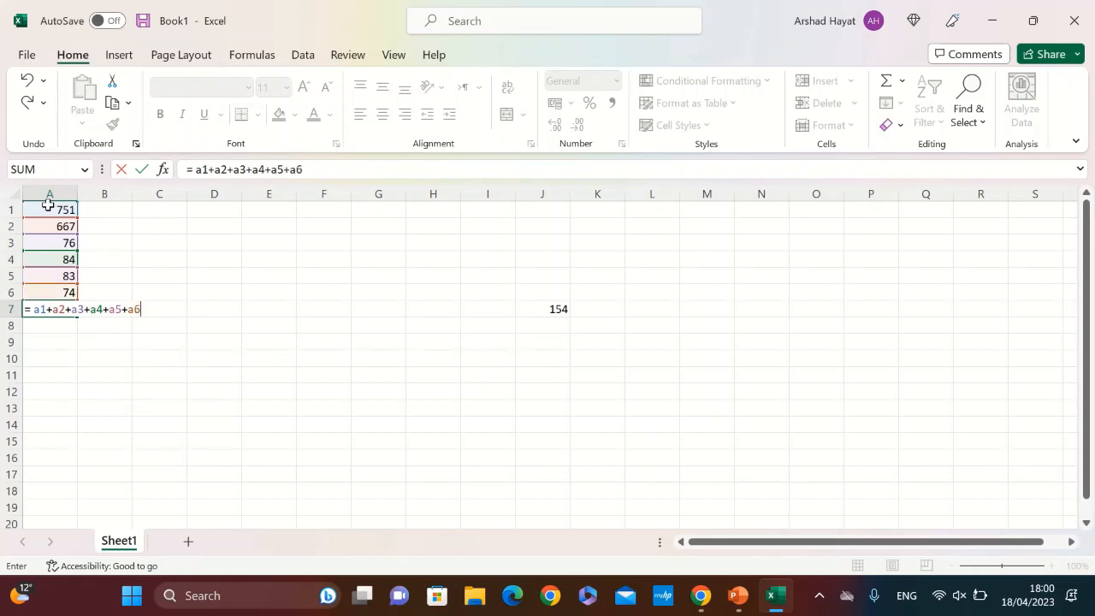
{"action": "key", "text": "Return"}
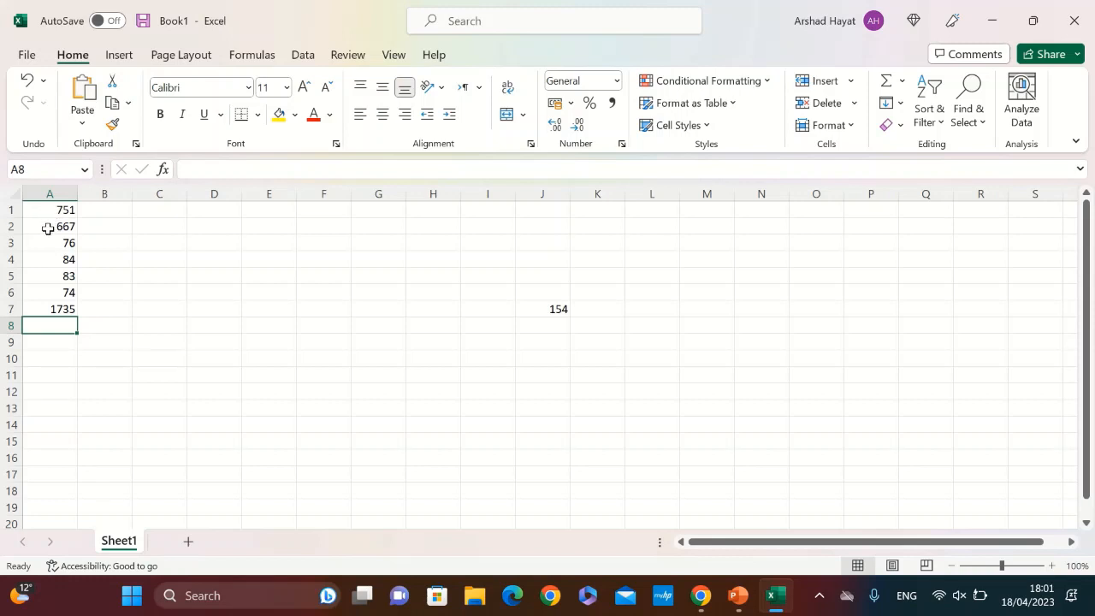
Change the value in cell A2 to 45
{"action": "left_click", "coordinate": [48, 228]}
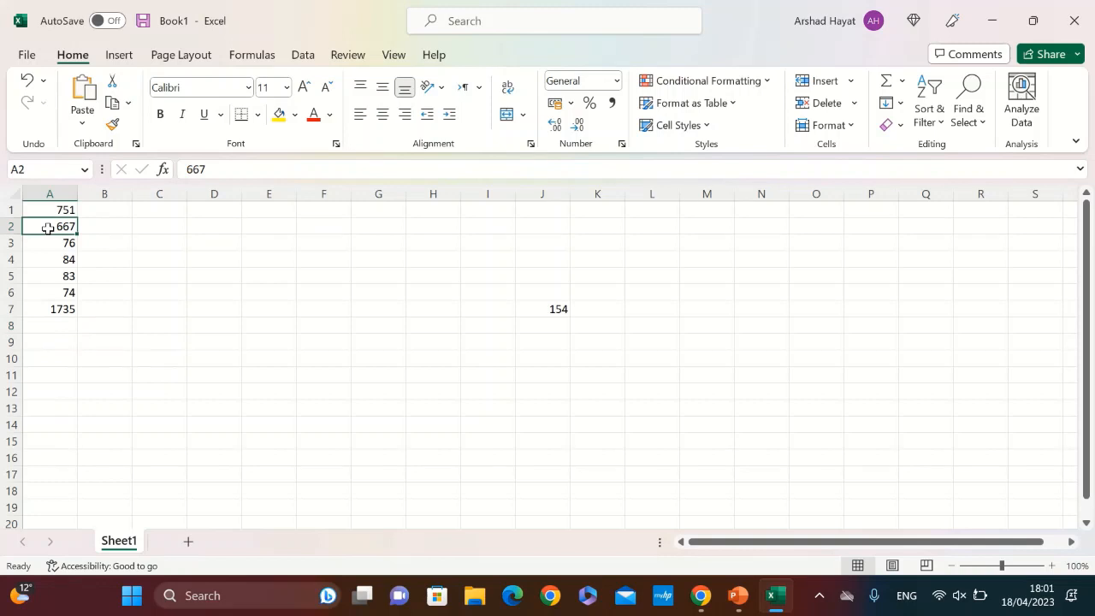
{"action": "type", "text": "45"}
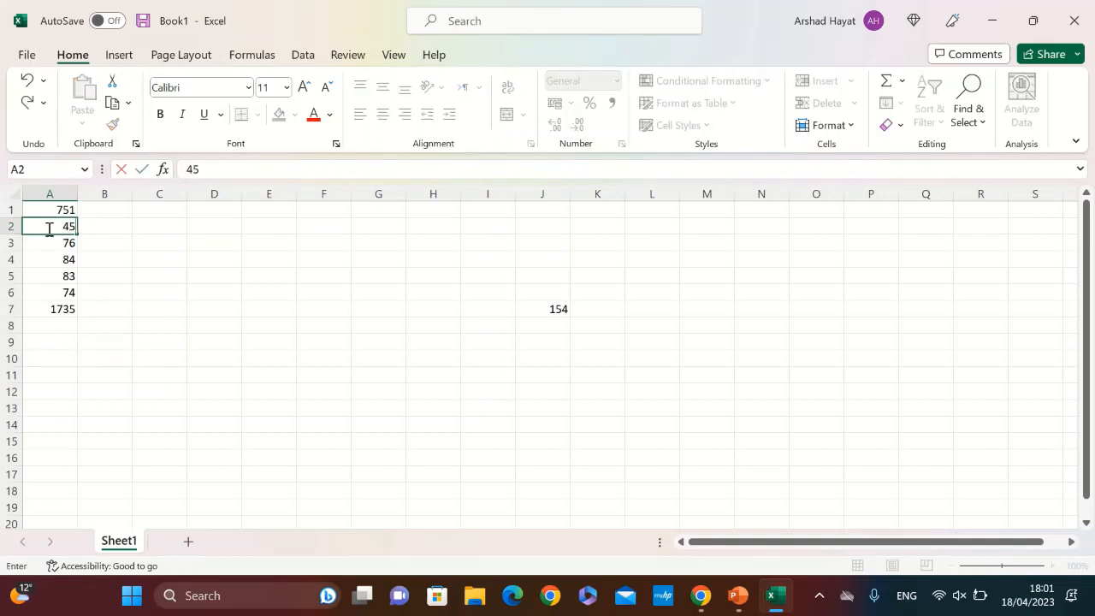
{"action": "key", "text": "Return"}
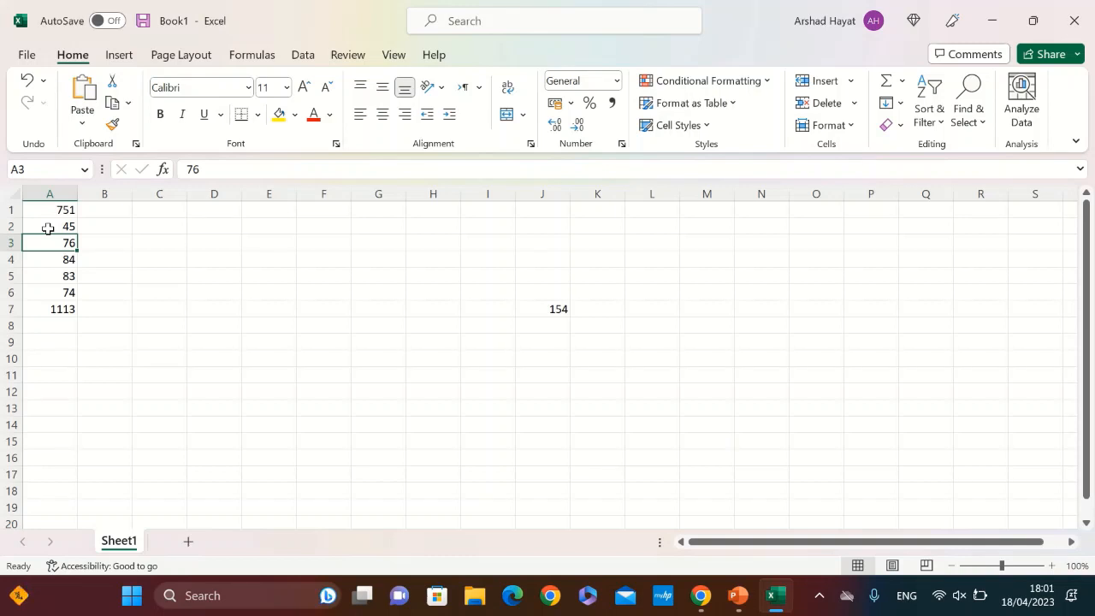
Clear the SUM formula in cell A1 and enter the value 98 there
{"action": "left_click", "coordinate": [53, 213]}
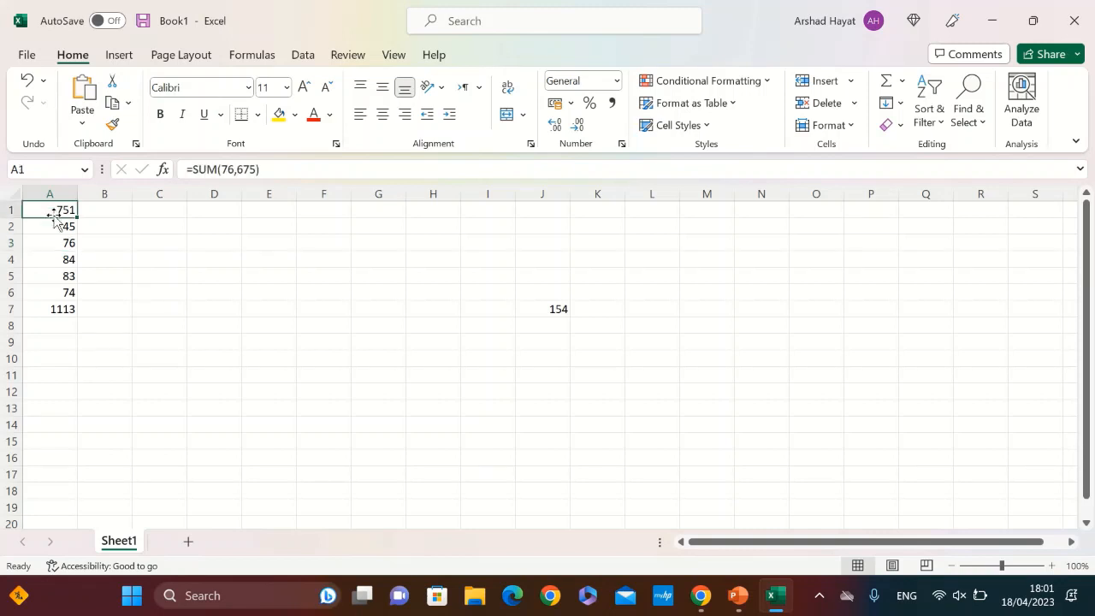
{"action": "key", "text": "Delete"}
{"action": "type", "text": "98"}
{"action": "key", "text": "Return"}
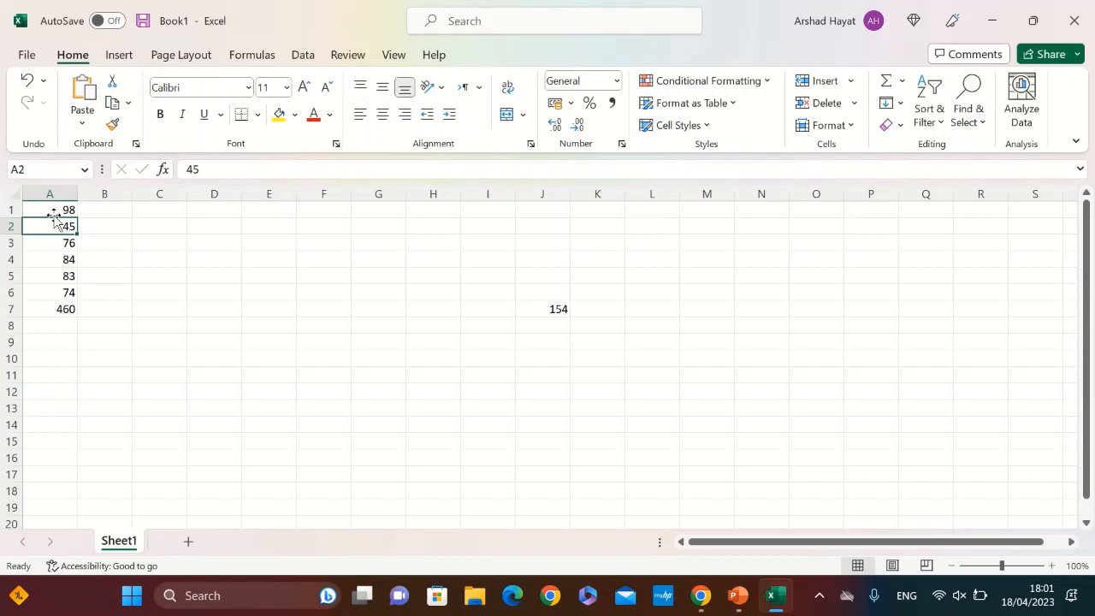
Jump directly to cell D34 by entering its cell reference
{"action": "left_click", "coordinate": [23, 171]}
{"action": "key", "text": "BackSpace"}
{"action": "type", "text": "D34"}
{"action": "key", "text": "Return"}
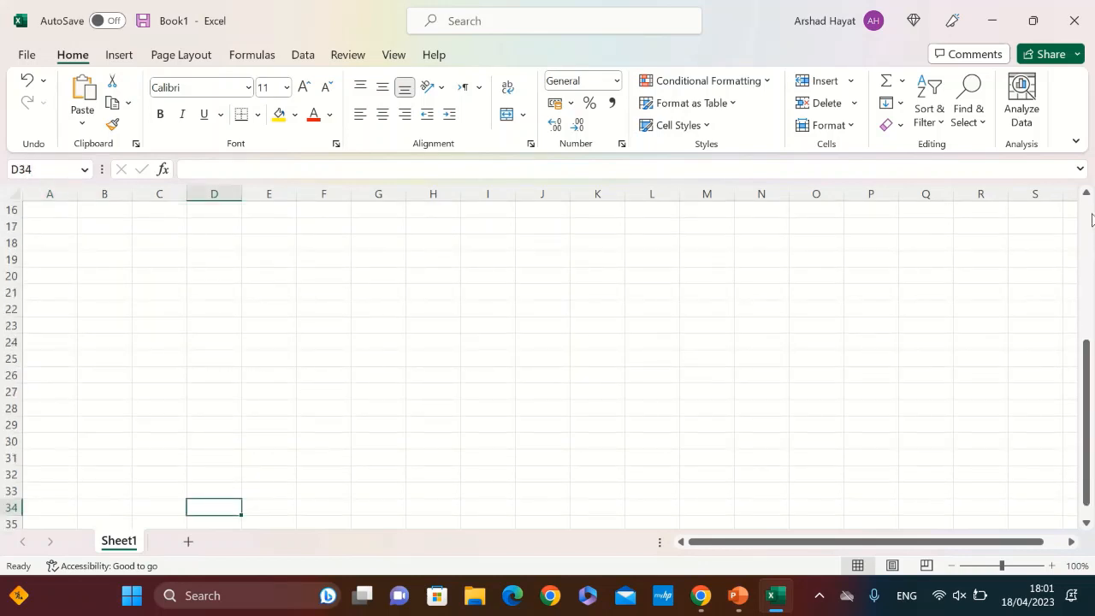
Clear the total in cell J7
{"action": "left_click_drag", "start_coordinate": [1088, 351], "coordinate": [1091, 182]}
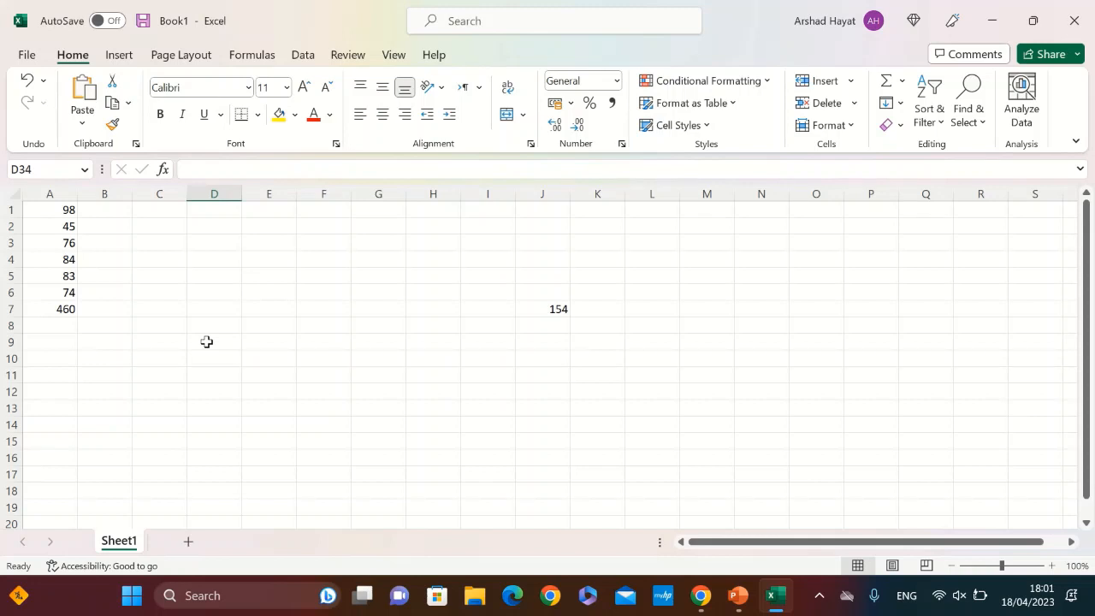
{"action": "left_click", "coordinate": [551, 313]}
{"action": "key", "text": "BackSpace"}
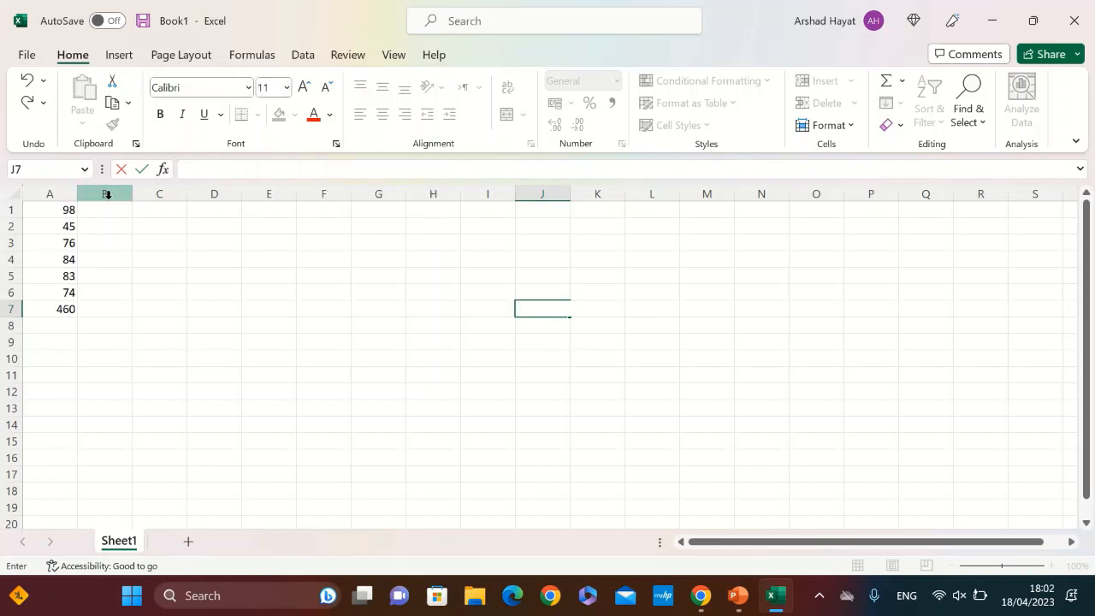
Clear the numbers in cells A1 through A6
{"action": "left_click_drag", "start_coordinate": [64, 214], "coordinate": [71, 310]}
{"action": "key", "text": "BackSpace"}
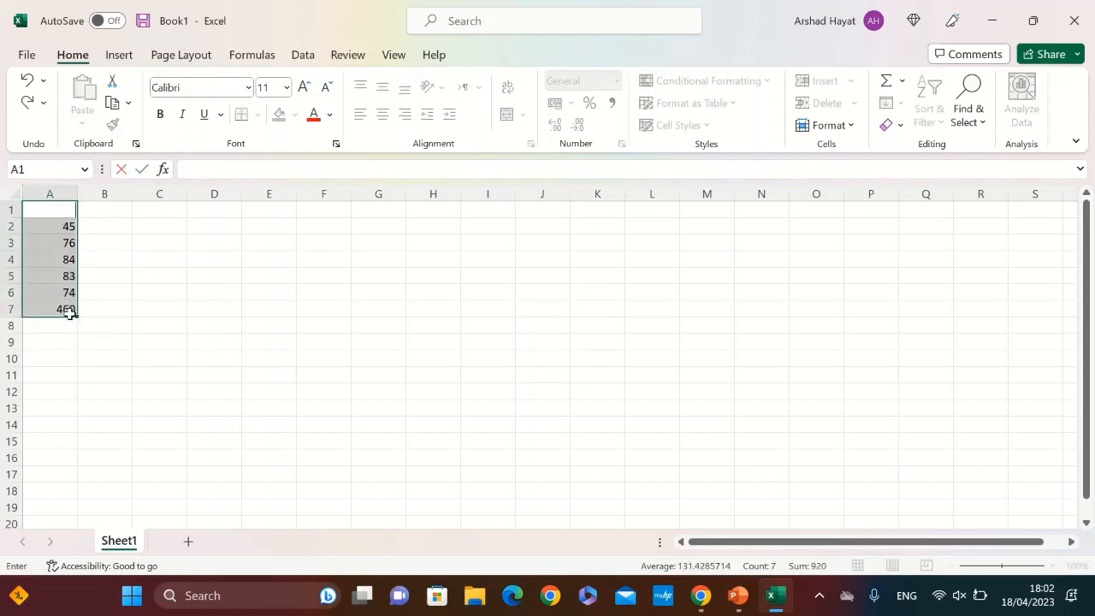
{"action": "left_click", "coordinate": [57, 241]}
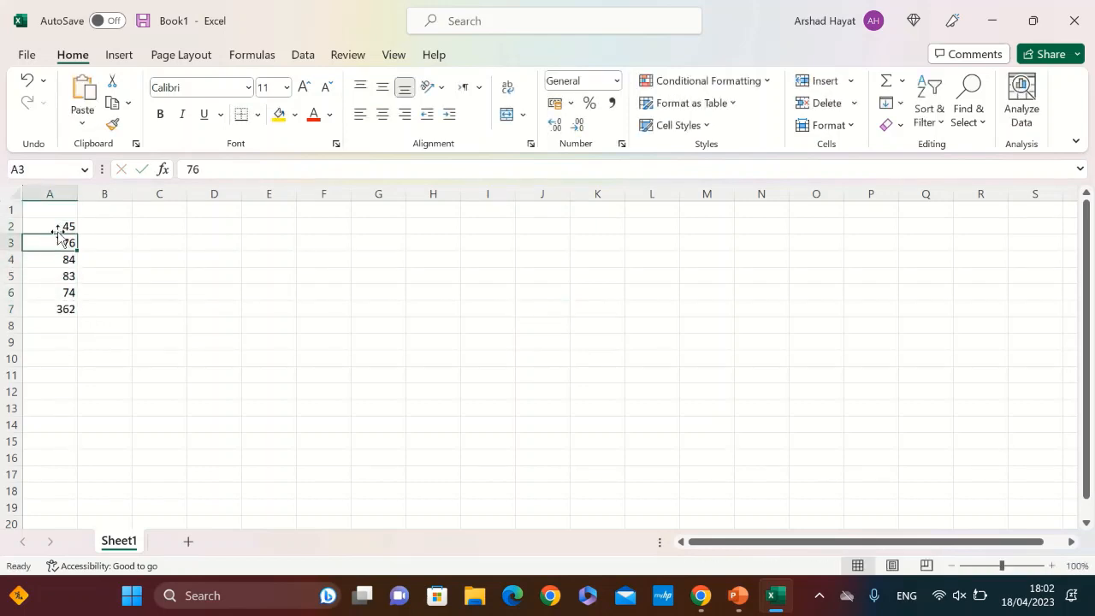
{"action": "key", "text": "BackSpace"}
{"action": "left_click", "coordinate": [61, 226]}
{"action": "key", "text": "BackSpace"}
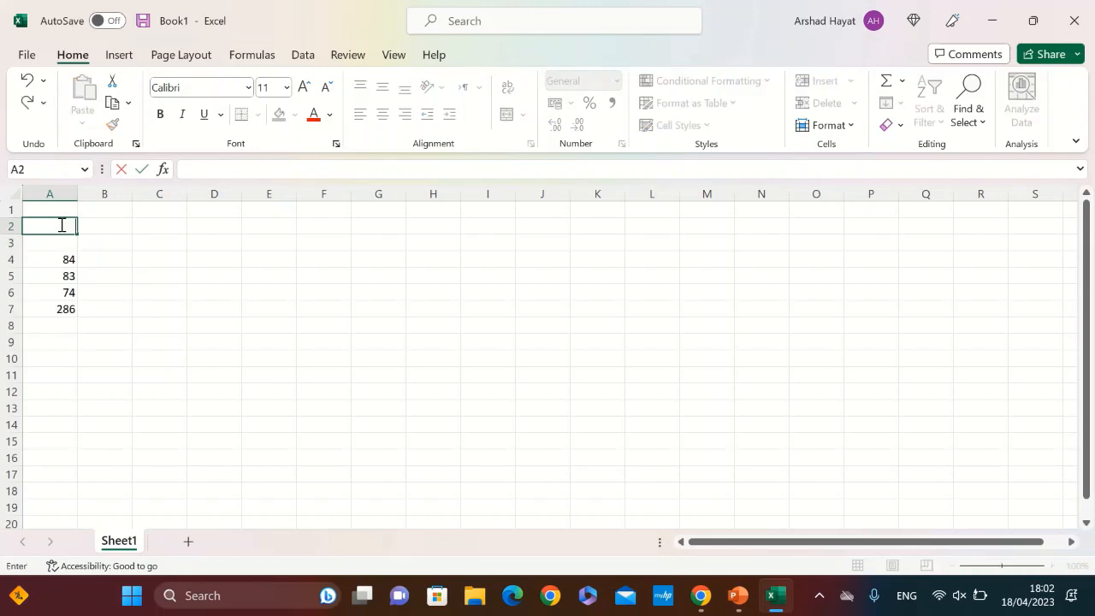
{"action": "left_click", "coordinate": [68, 262]}
{"action": "key", "text": "BackSpace"}
{"action": "left_click", "coordinate": [69, 275]}
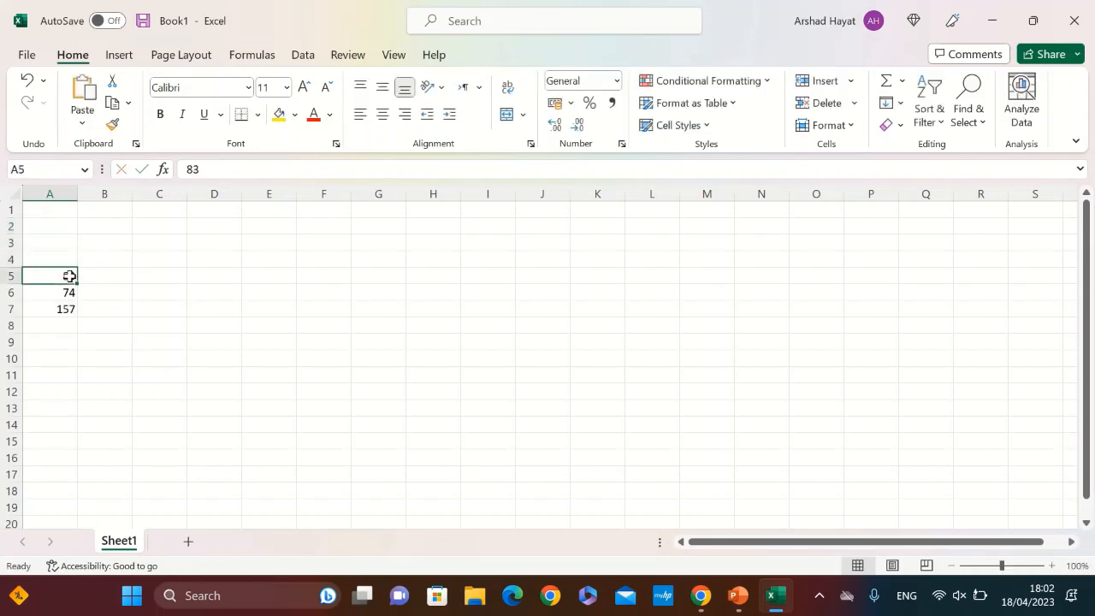
{"action": "key", "text": "BackSpace"}
{"action": "left_click", "coordinate": [70, 290]}
{"action": "key", "text": "BackSpace"}
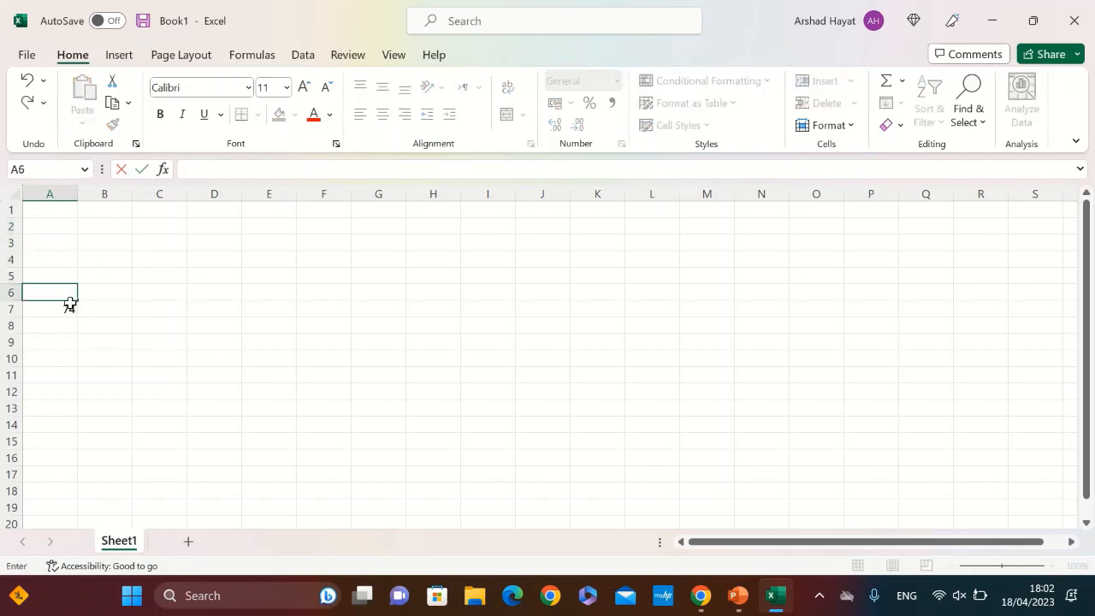
{"action": "key", "text": "Return"}
Enter a person's first name in cell A1 and clear the addition formula in cell A7
{"action": "left_click", "coordinate": [43, 206]}
{"action": "type", "text": "William"}
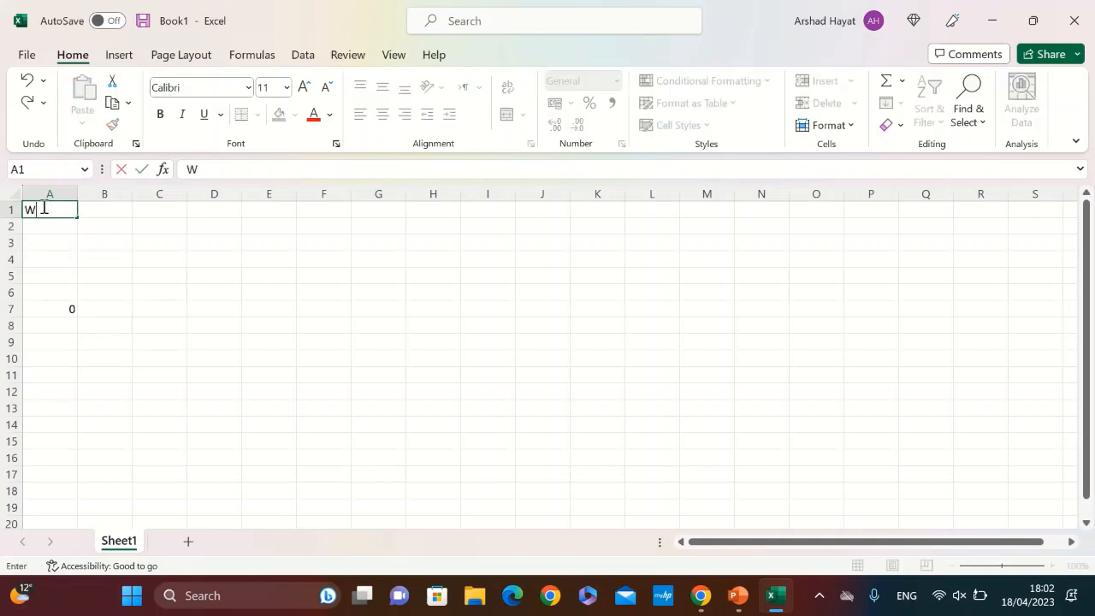
{"action": "left_click", "coordinate": [72, 316]}
{"action": "key", "text": "BackSpace"}
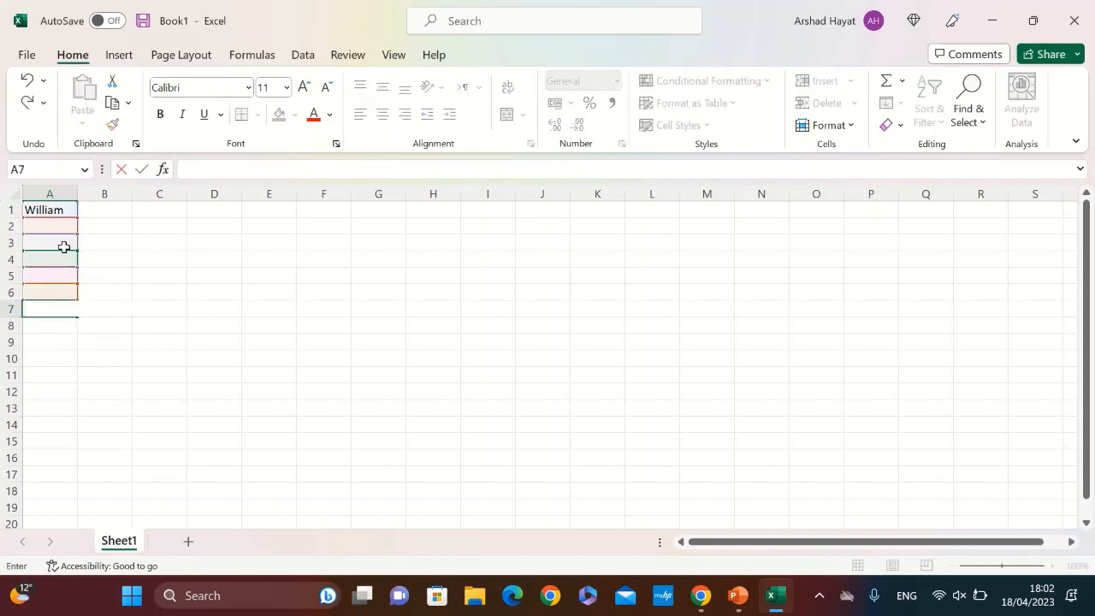
Format the name in cell A1 with the Aharoni font at size 12
{"action": "left_click", "coordinate": [46, 212]}
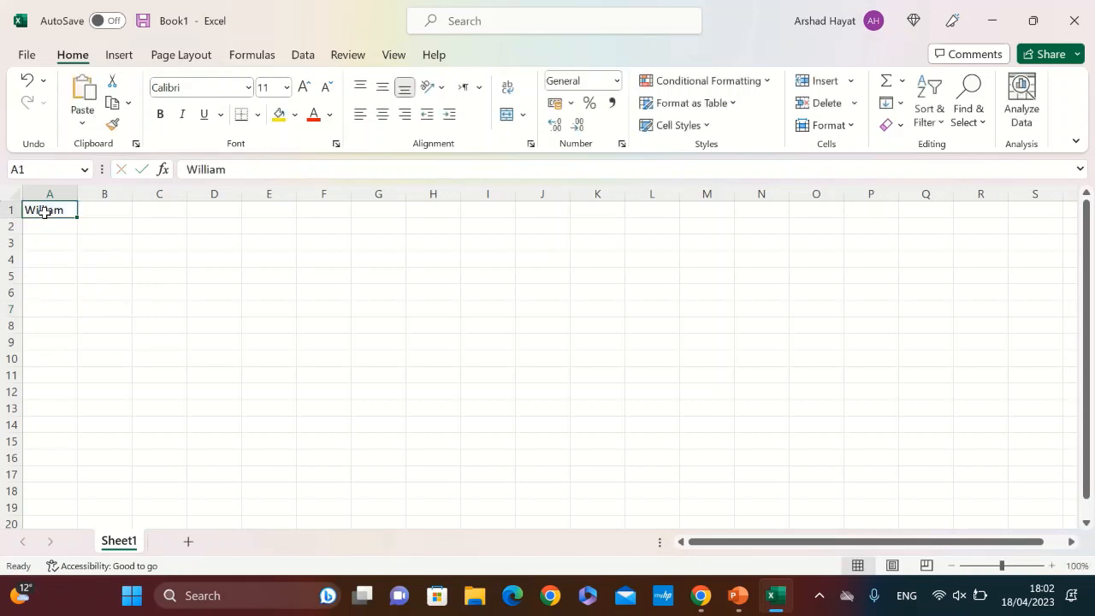
{"action": "left_click", "coordinate": [247, 87]}
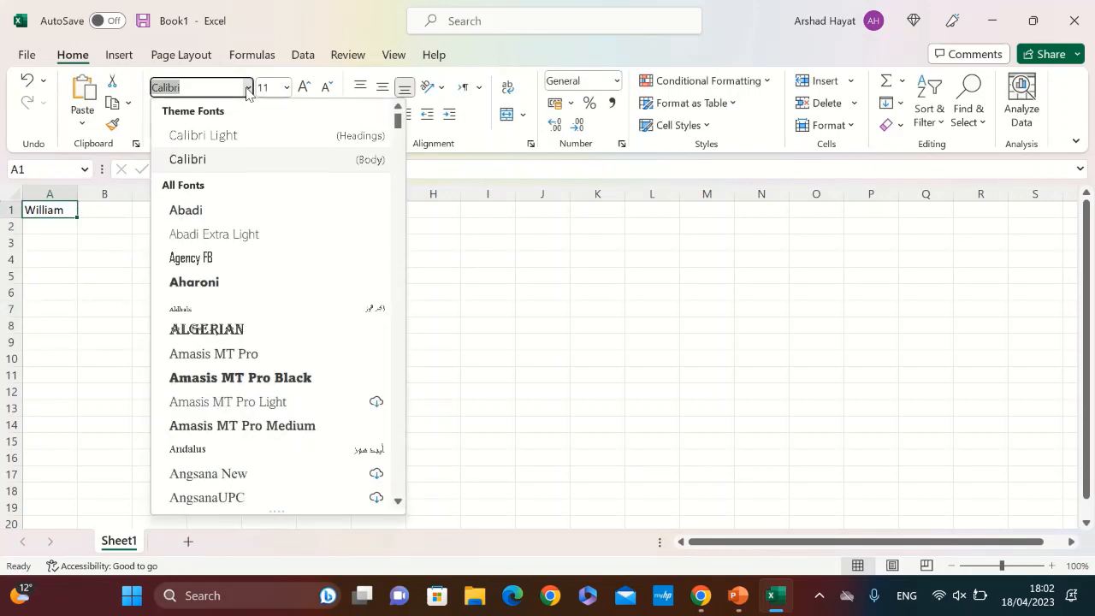
{"action": "left_click", "coordinate": [218, 284]}
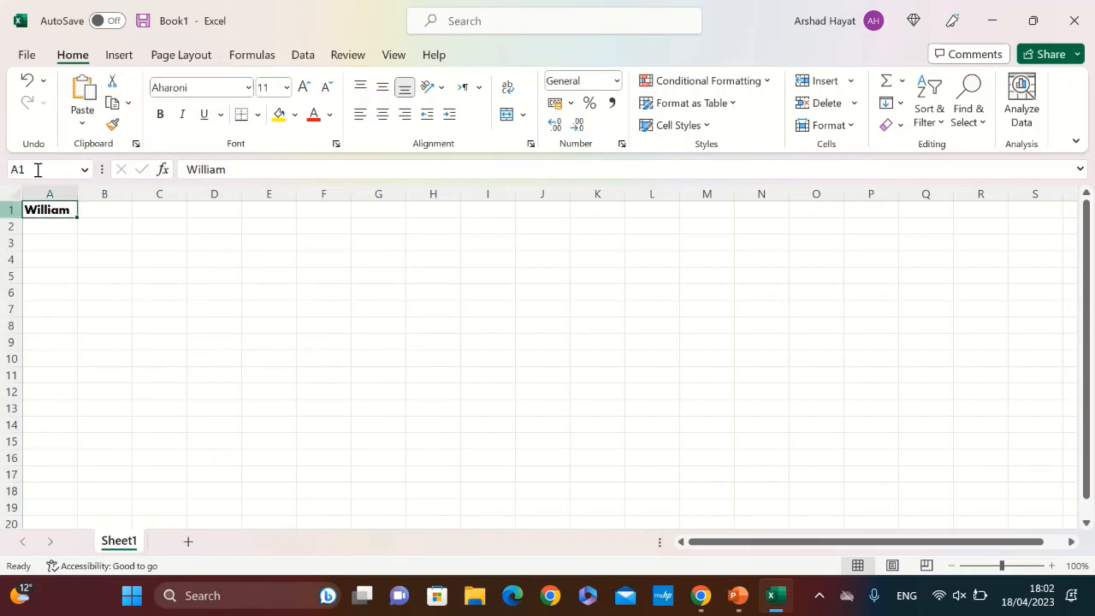
{"action": "left_click", "coordinate": [286, 89]}
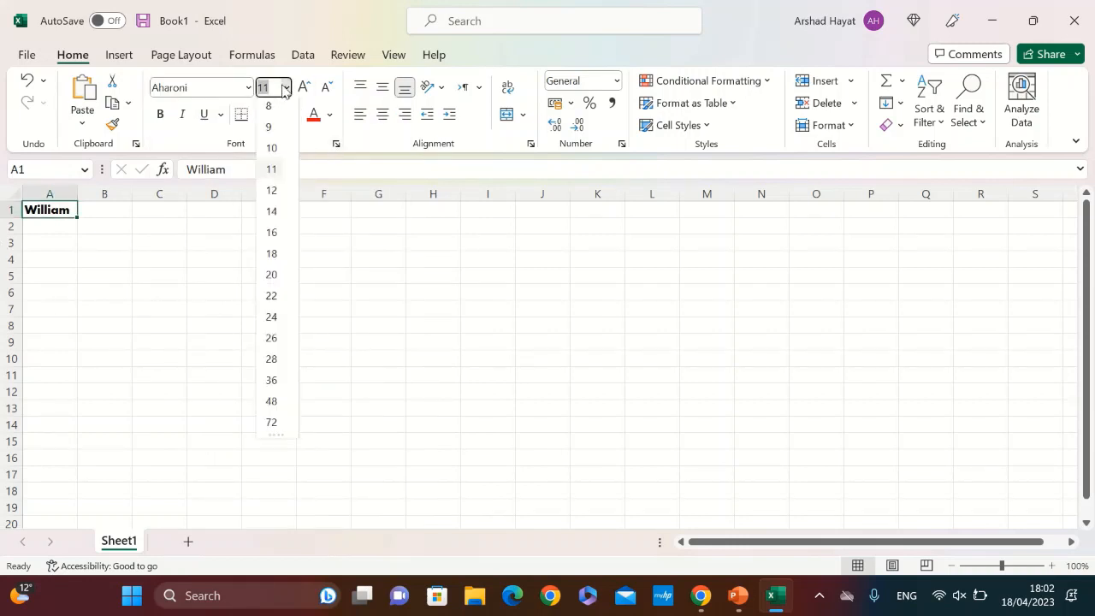
{"action": "left_click", "coordinate": [280, 194]}
{"action": "left_click", "coordinate": [57, 255]}
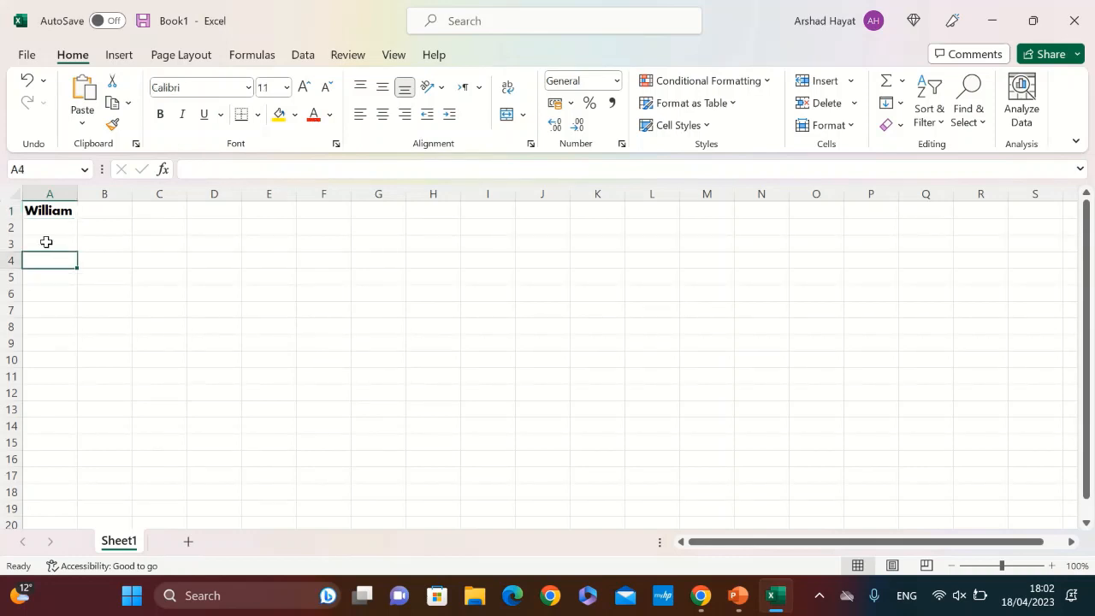
{"action": "left_click", "coordinate": [49, 210]}
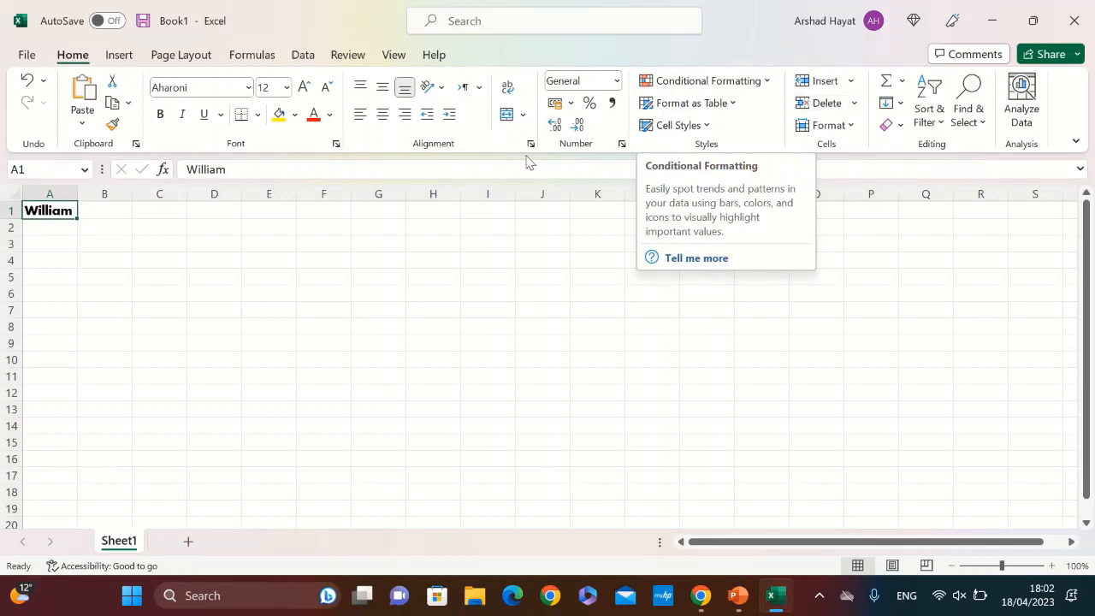
Delete the name from cell A1
{"action": "left_click", "coordinate": [252, 55]}
{"action": "left_click", "coordinate": [303, 55]}
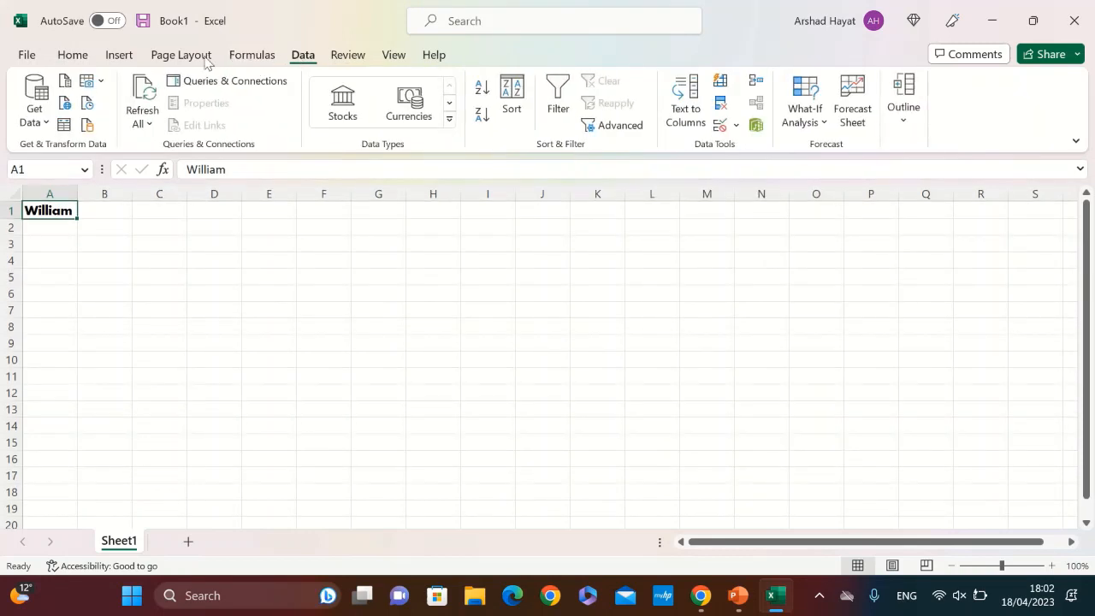
{"action": "left_click", "coordinate": [74, 56]}
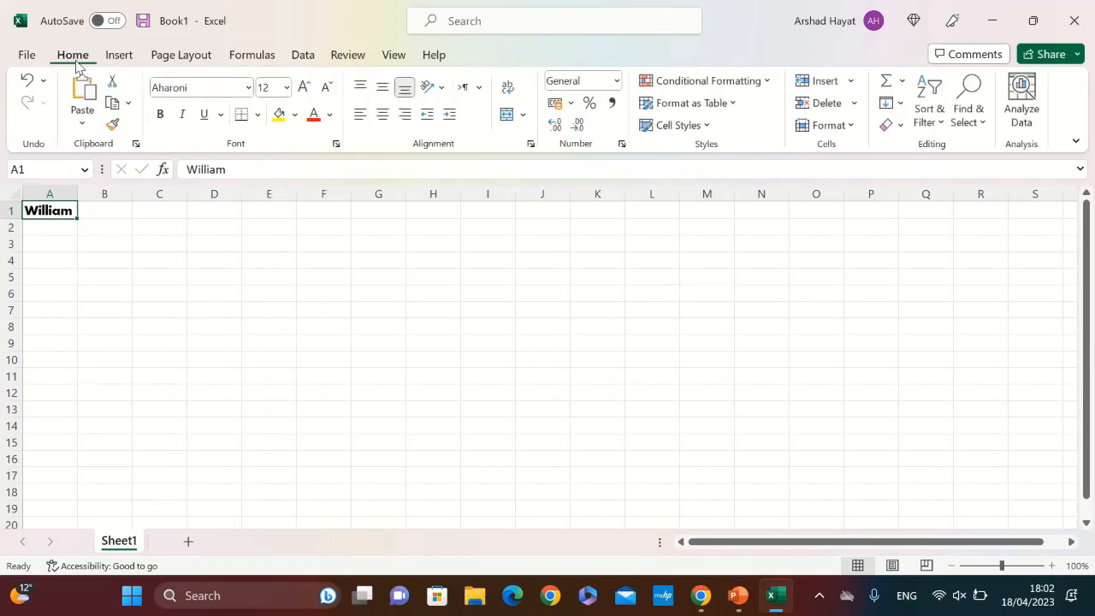
{"action": "key", "text": "BackSpace"}
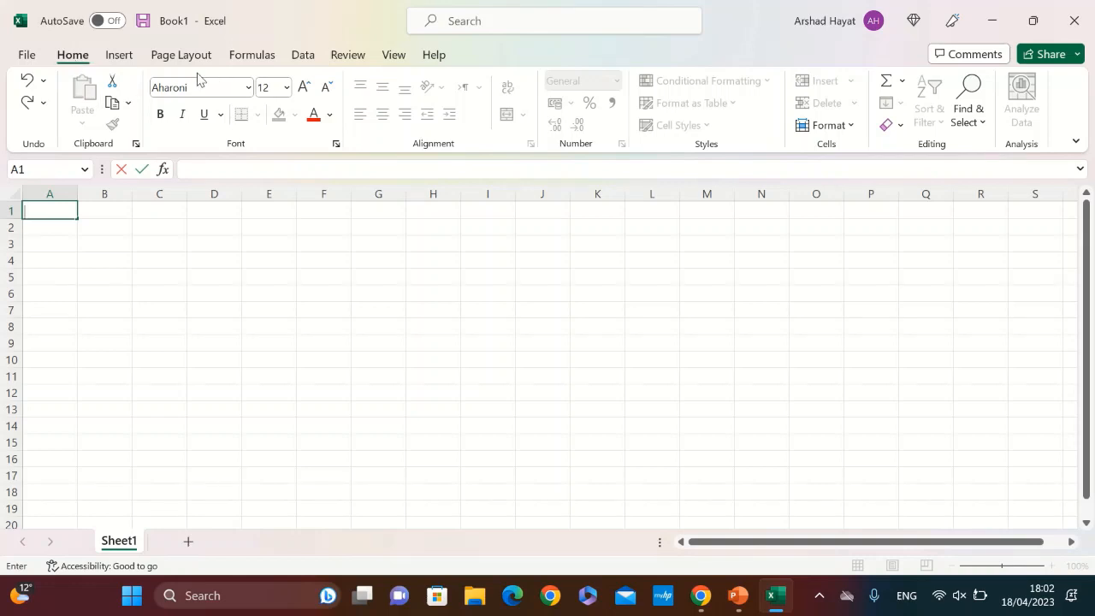
{"action": "mouse_move", "coordinate": [542, 1]}
{"action": "left_click", "coordinate": [441, 35]}
{"action": "left_click", "coordinate": [441, 34]}
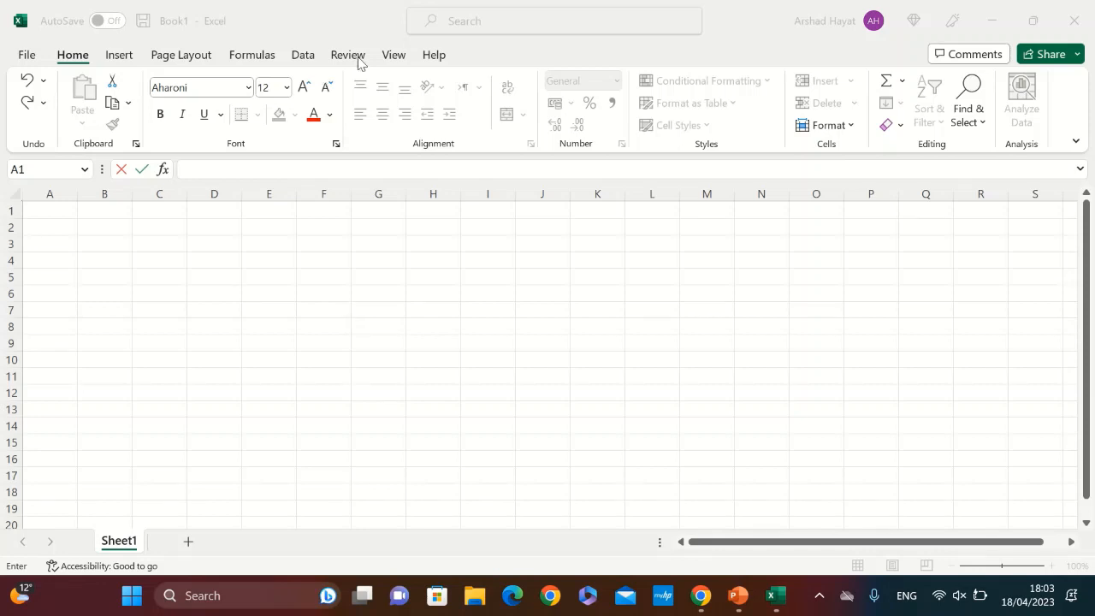
{"action": "mouse_move", "coordinate": [372, 8]}
{"action": "left_click", "coordinate": [432, 34]}
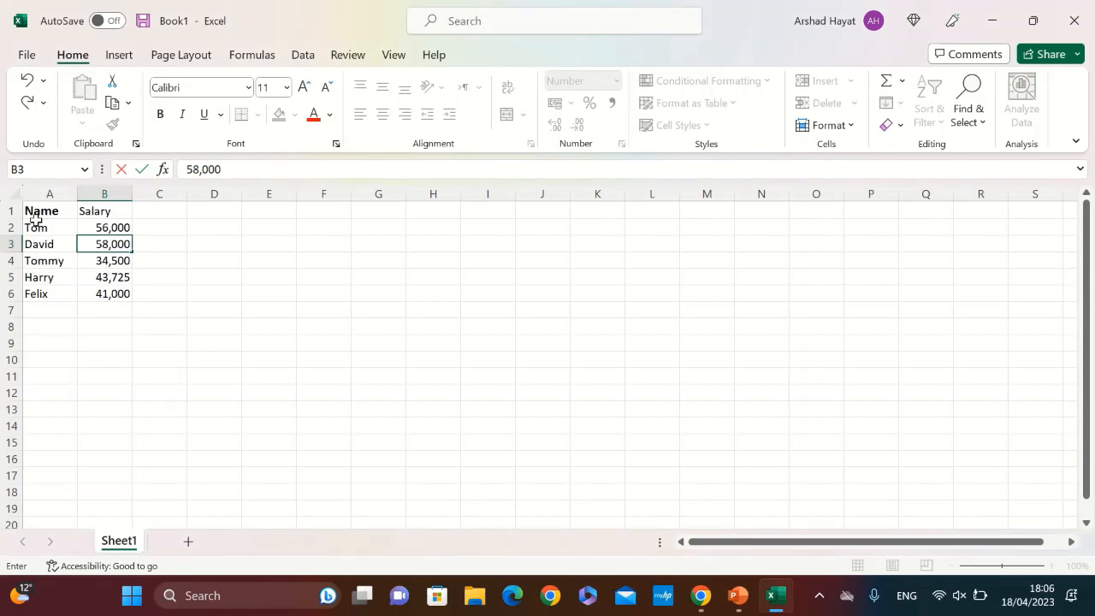
Fill the Name header from cell A1 down through cell A5
{"action": "left_click", "coordinate": [31, 209]}
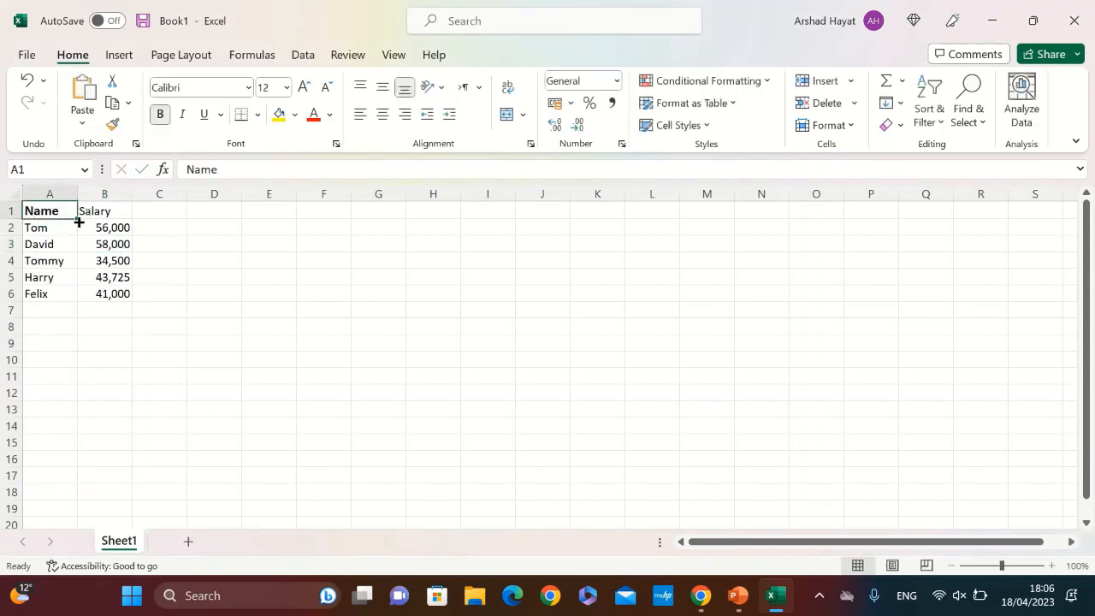
{"action": "left_click_drag", "start_coordinate": [75, 221], "coordinate": [130, 281]}
{"action": "left_click", "coordinate": [82, 326]}
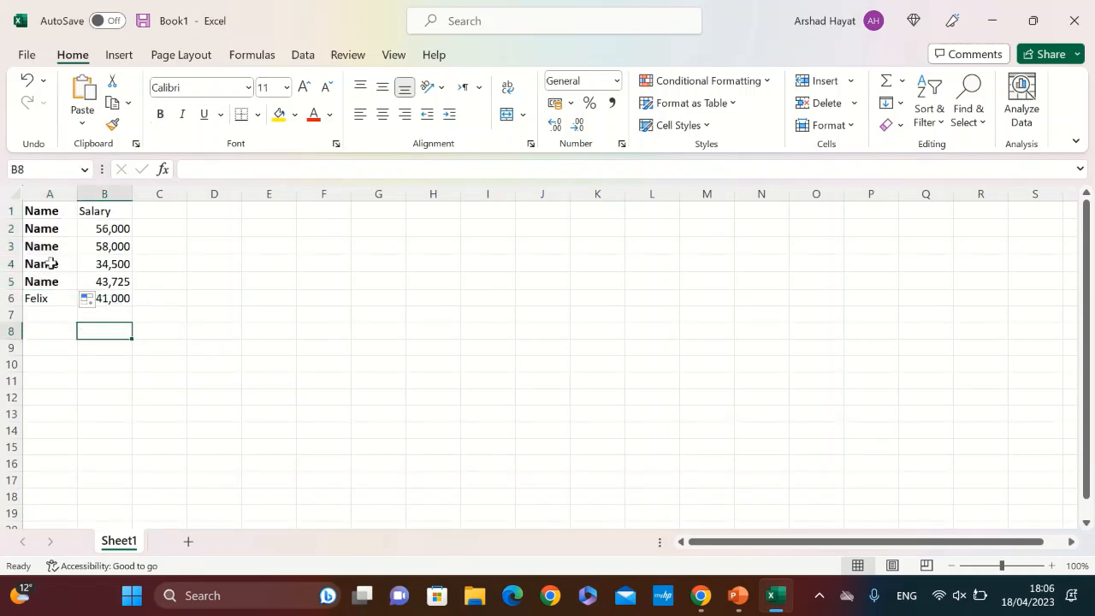
{"action": "left_click_drag", "start_coordinate": [28, 212], "coordinate": [53, 279]}
{"action": "left_click", "coordinate": [486, 34]}
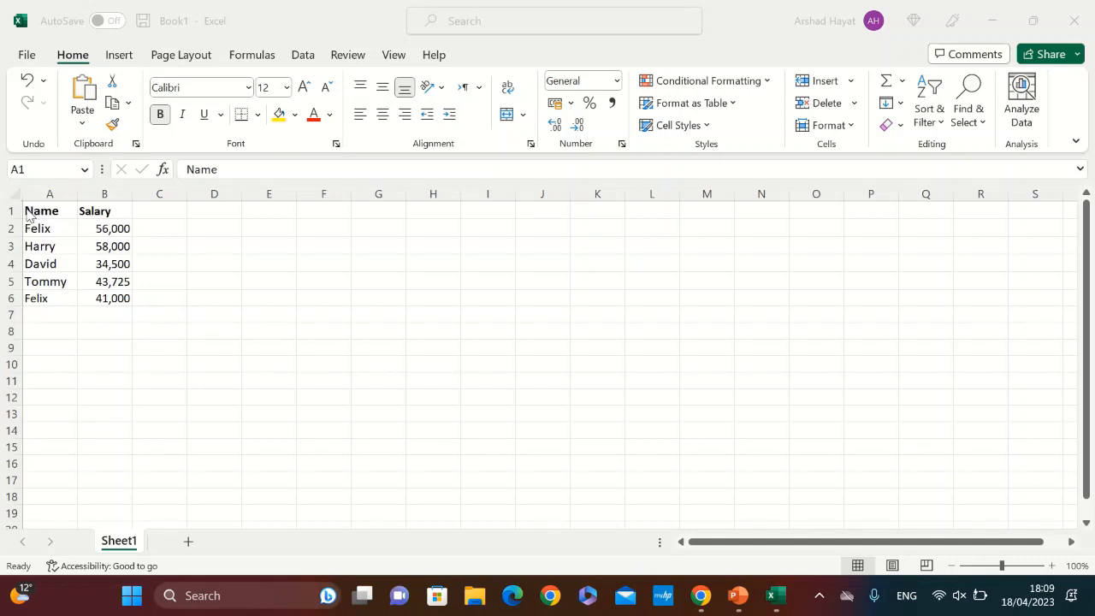
Run Analyze Data on the Name and Salary table and insert the suggested PivotChart of salary by name
{"action": "left_click", "coordinate": [27, 212]}
{"action": "left_click_drag", "start_coordinate": [52, 211], "coordinate": [114, 306]}
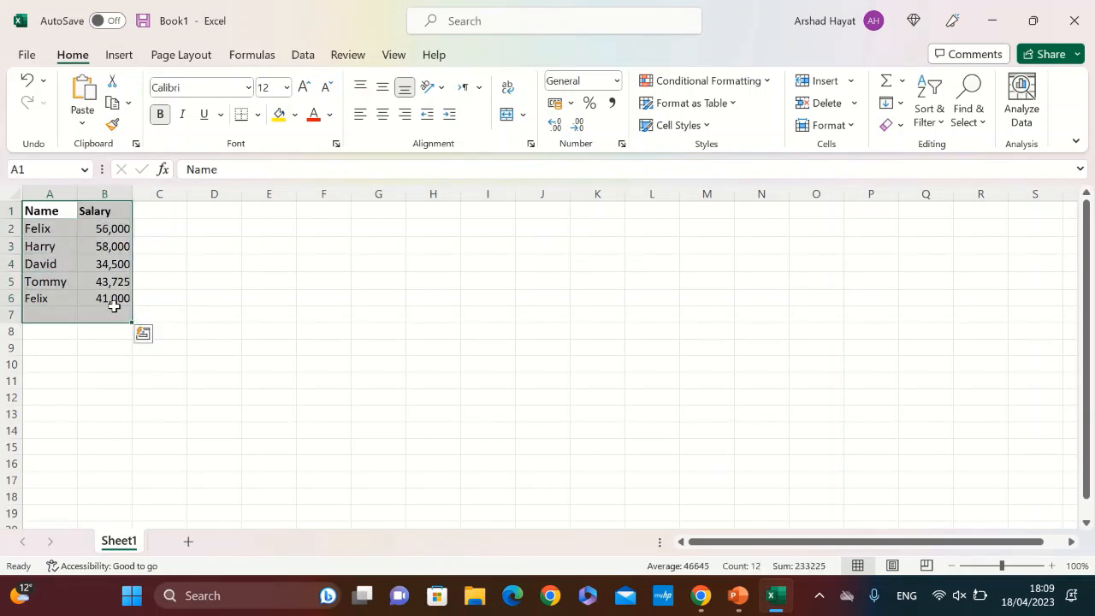
{"action": "left_click", "coordinate": [1024, 103]}
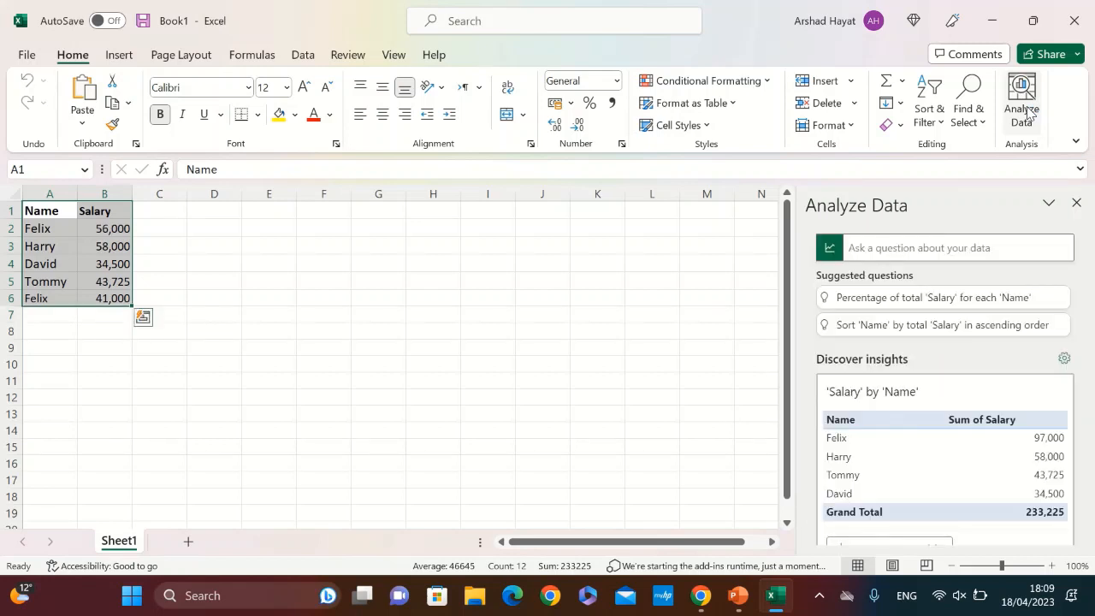
{"action": "scroll", "coordinate": [1082, 343], "scroll_direction": "down", "scroll_amount": 3}
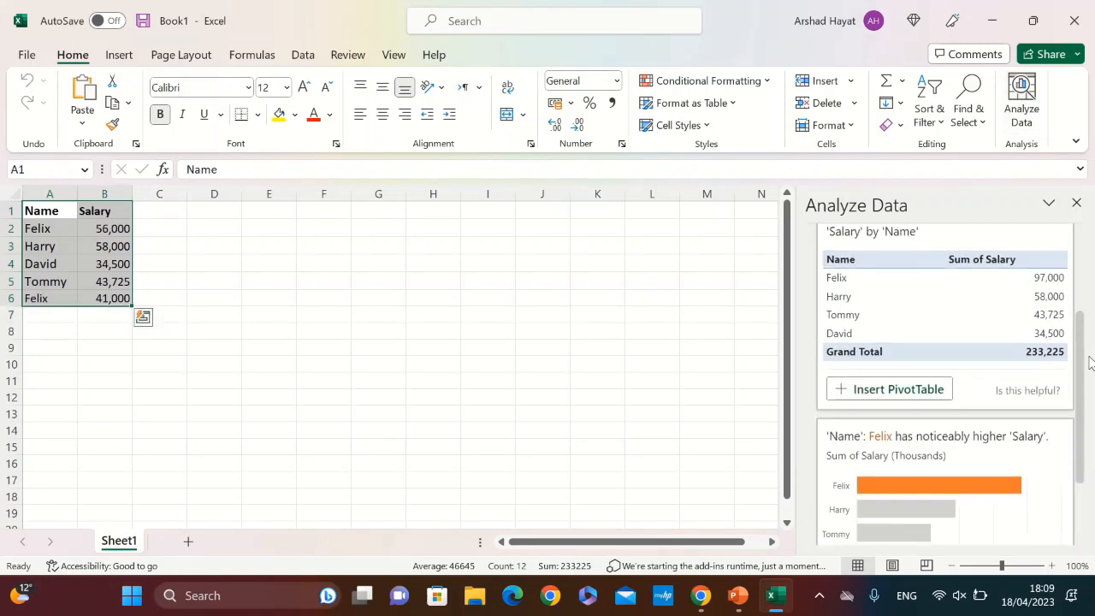
{"action": "left_click", "coordinate": [927, 501]}
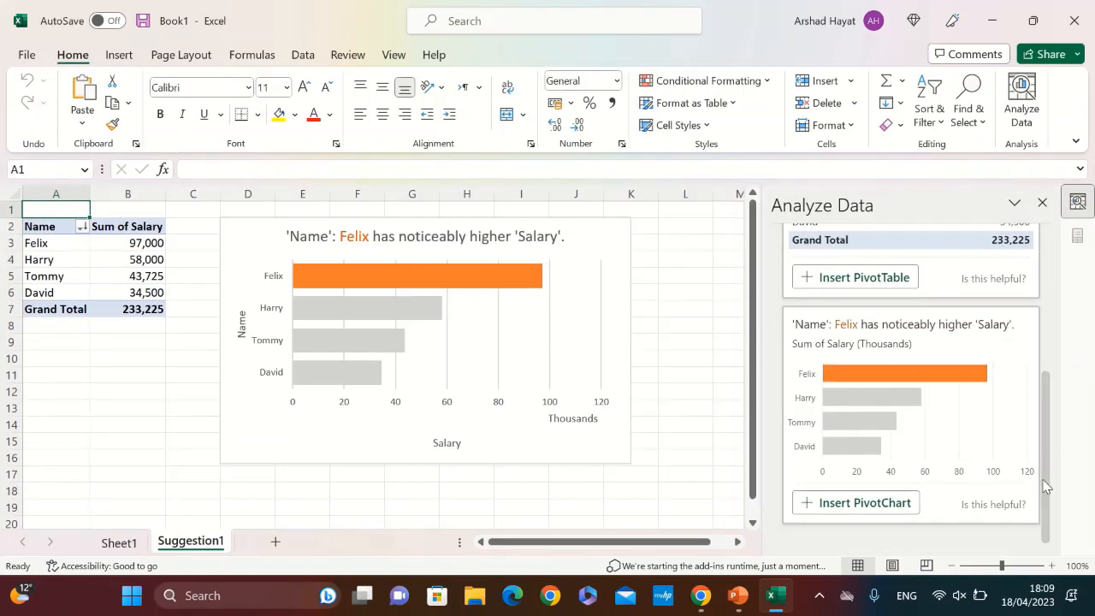
Restyle the PivotChart with the chart style that has a hatched plot area, using the first Colorful palette
{"action": "left_click", "coordinate": [508, 308]}
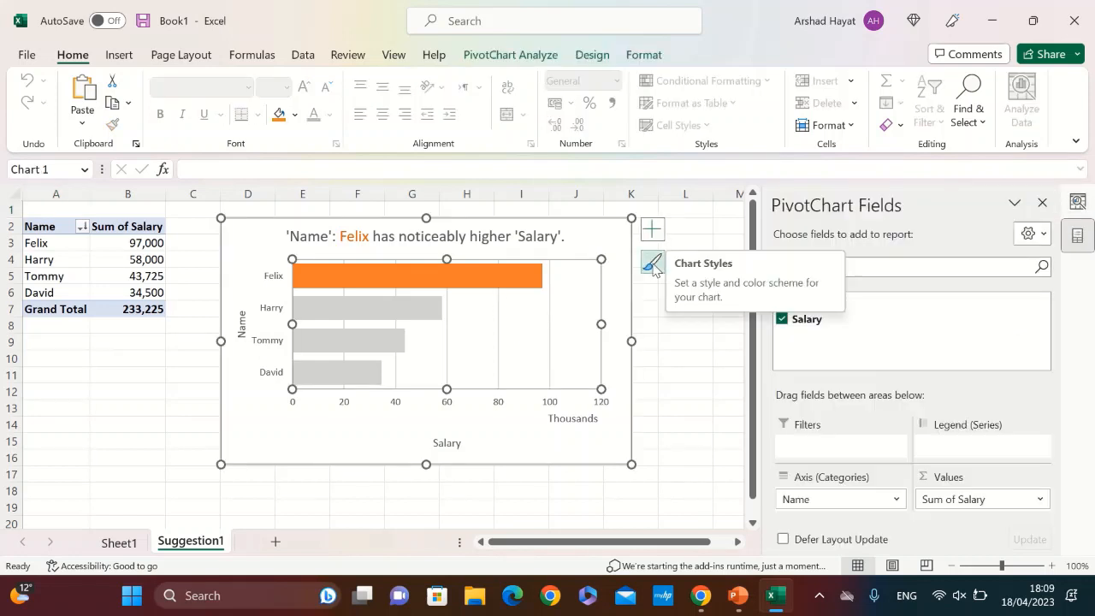
{"action": "left_click", "coordinate": [522, 56]}
{"action": "left_click", "coordinate": [588, 56]}
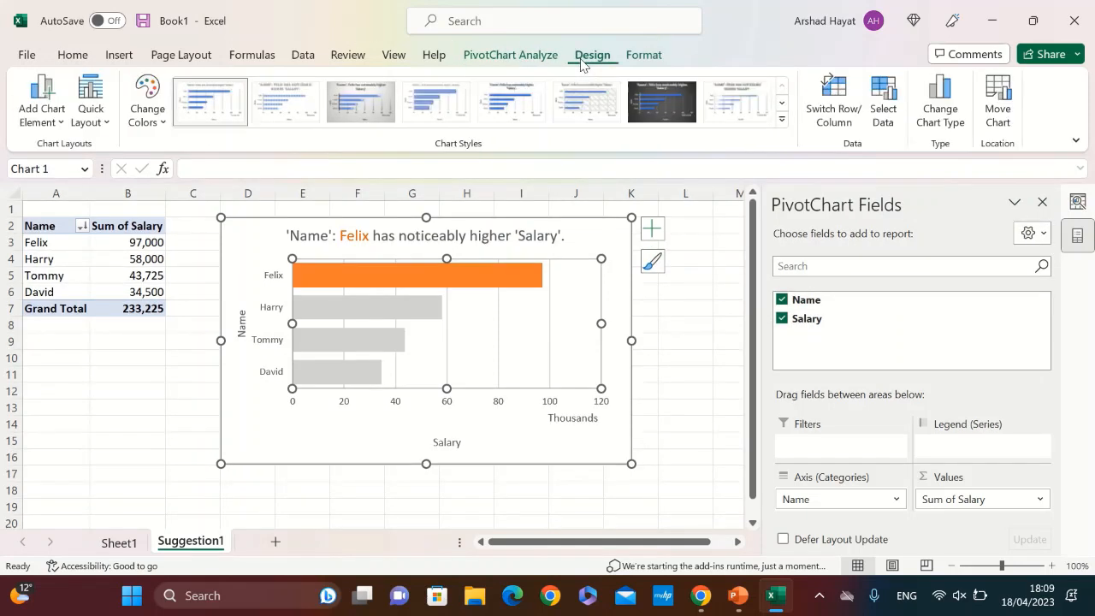
{"action": "left_click", "coordinate": [661, 110]}
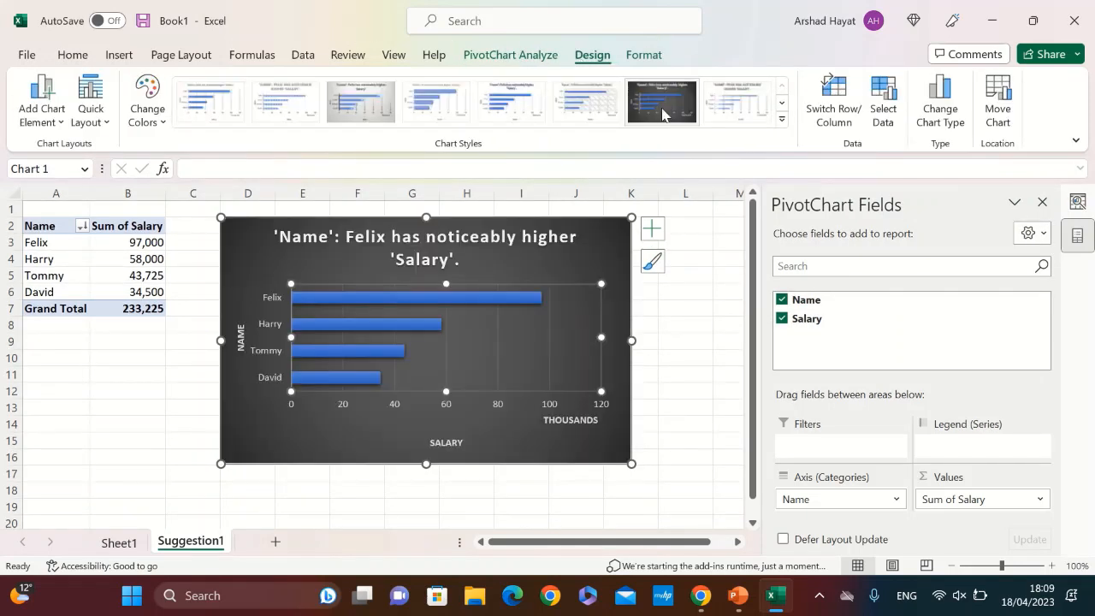
{"action": "left_click", "coordinate": [582, 119]}
{"action": "left_click", "coordinate": [147, 101]}
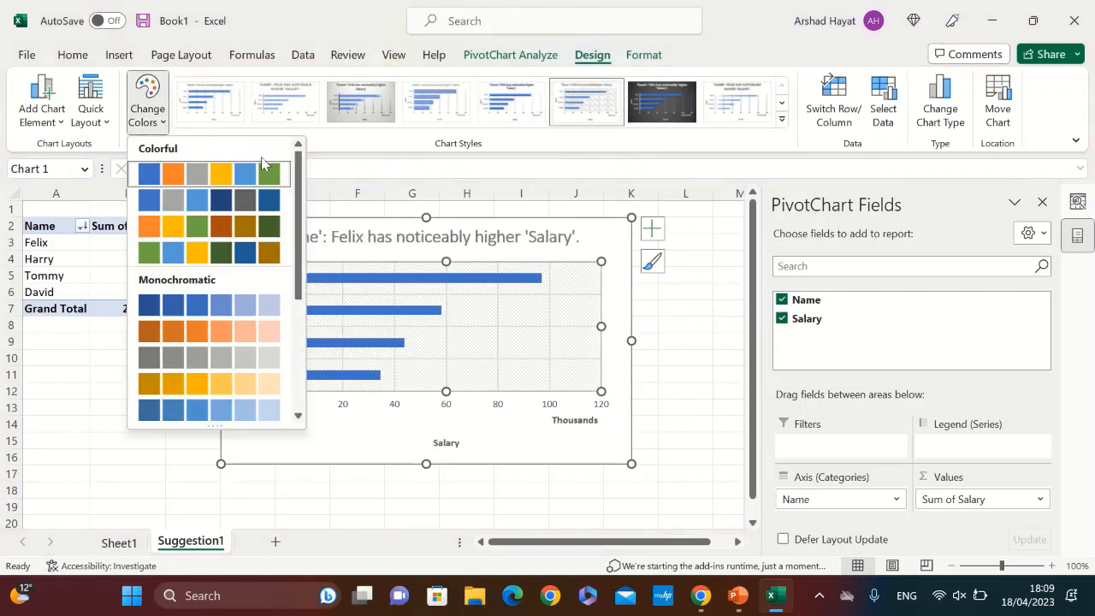
{"action": "left_click", "coordinate": [231, 186]}
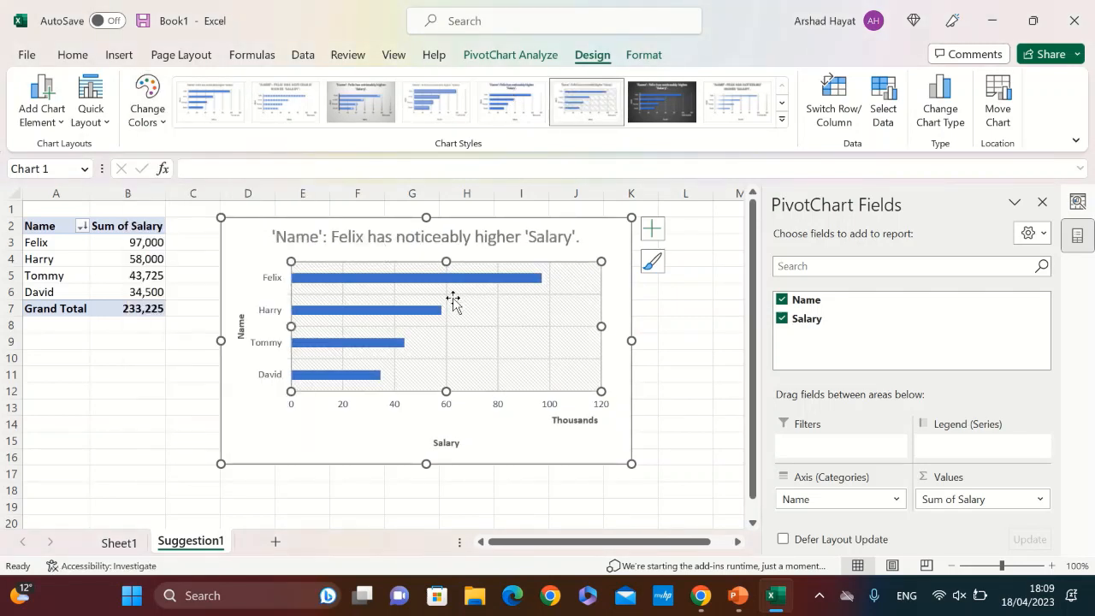
Try to run Analyze Data on the Sum of Salary PivotTable, and close the analysis pane
{"action": "left_click", "coordinate": [129, 275]}
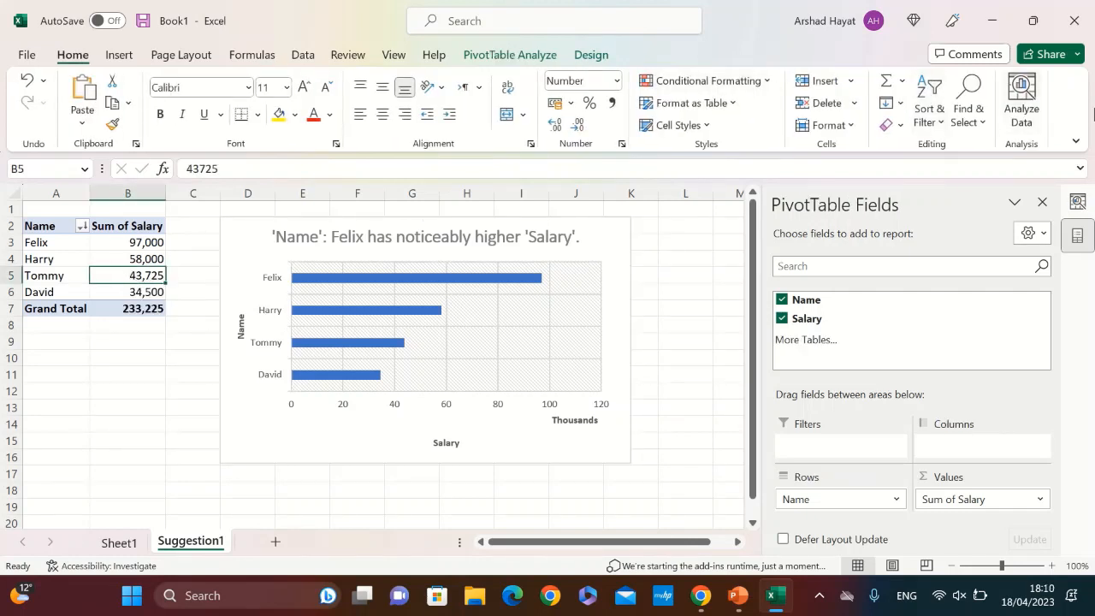
{"action": "left_click", "coordinate": [1030, 118]}
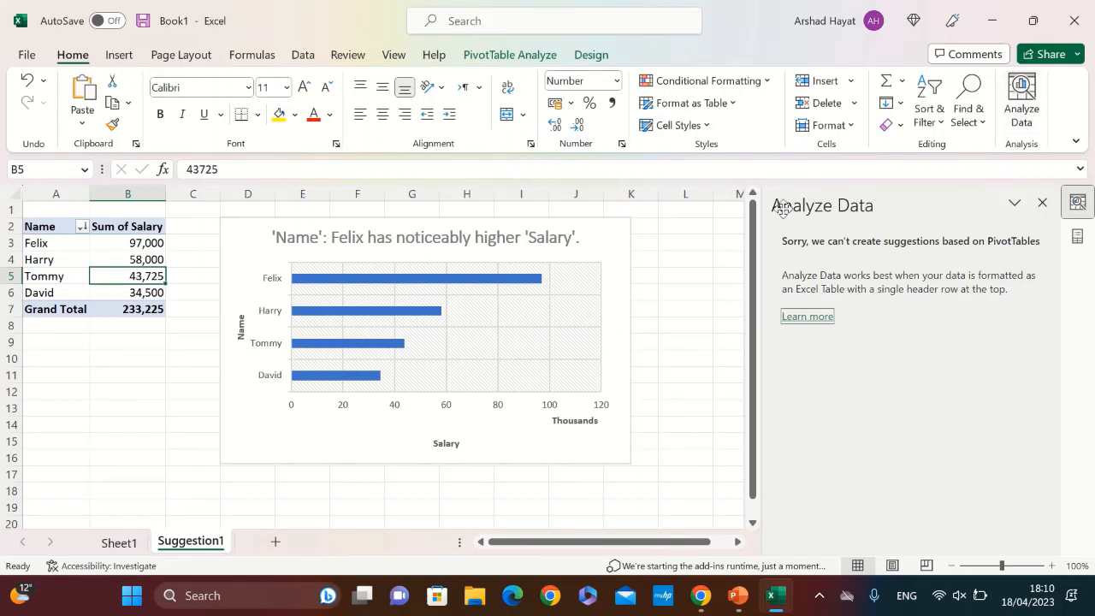
{"action": "left_click", "coordinate": [1023, 120]}
{"action": "left_click", "coordinate": [1042, 204]}
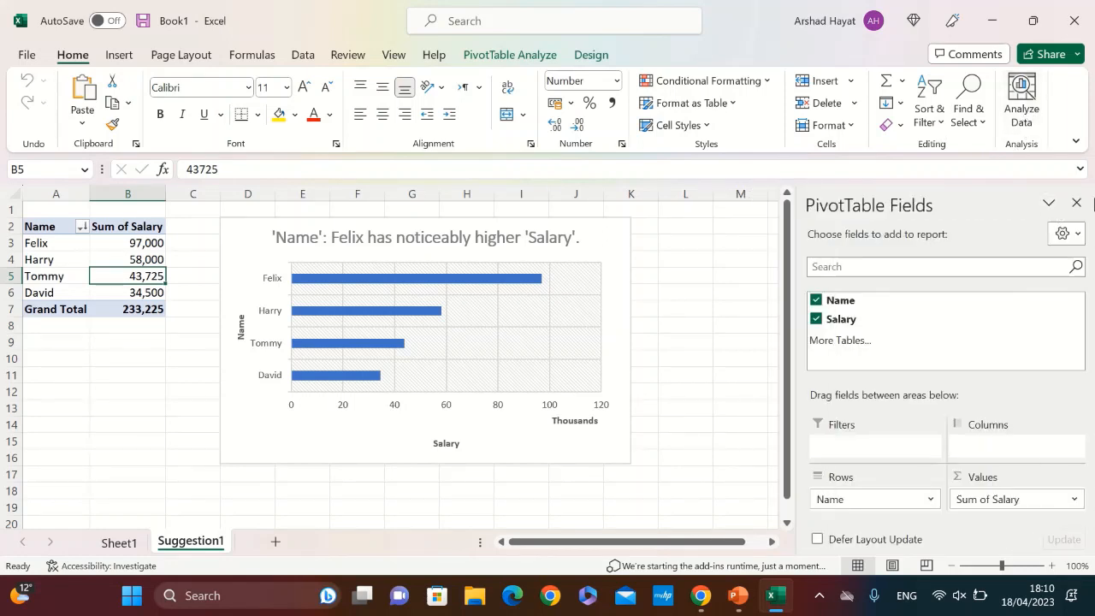
Close the PivotTable field list and jump to cell D56 on the Suggestion1 sheet
{"action": "left_click", "coordinate": [1076, 203]}
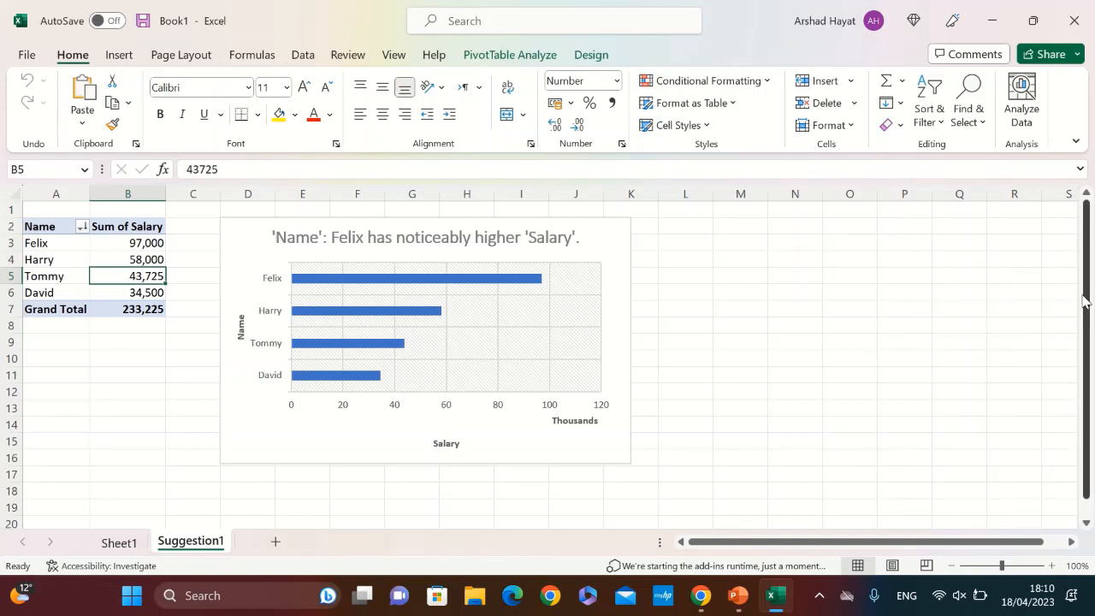
{"action": "left_click_drag", "start_coordinate": [1086, 247], "coordinate": [1087, 263]}
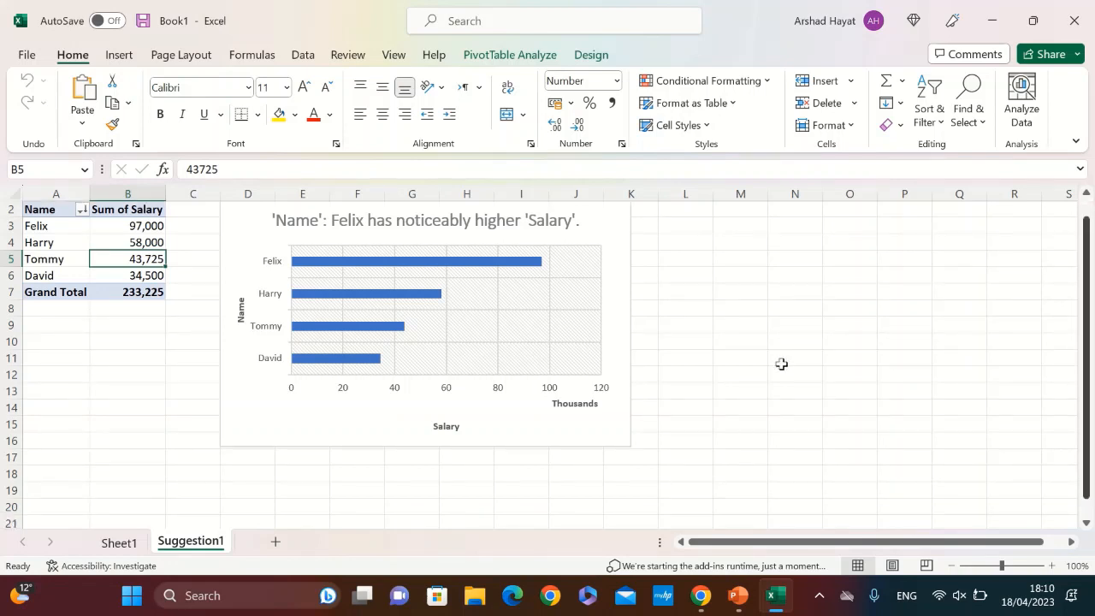
{"action": "left_click", "coordinate": [53, 174]}
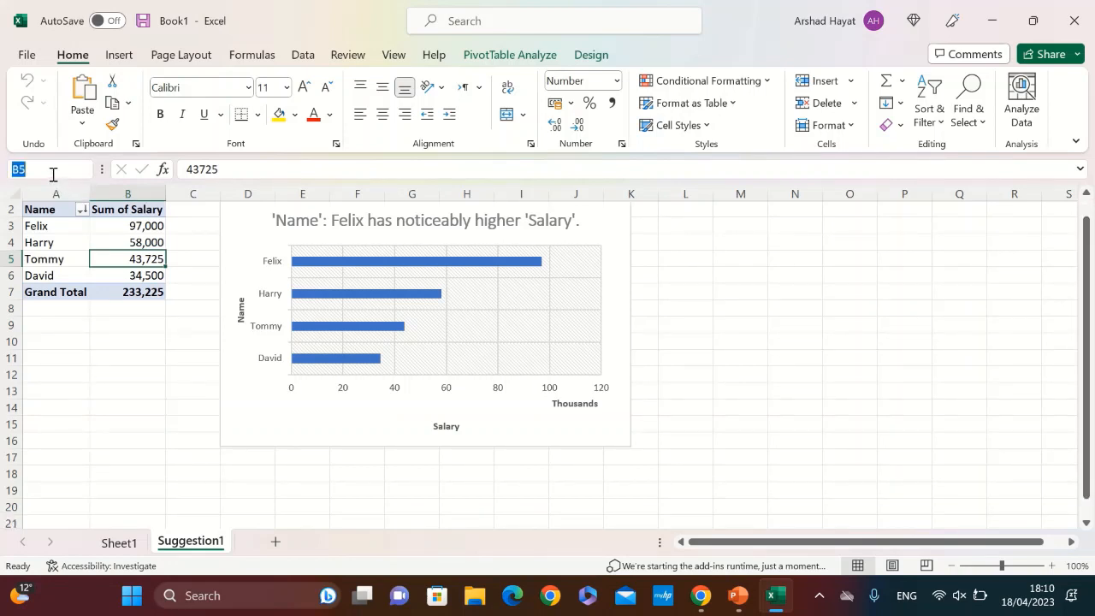
{"action": "key", "text": "BackSpace"}
{"action": "type", "text": "D56"}
{"action": "key", "text": "Return"}
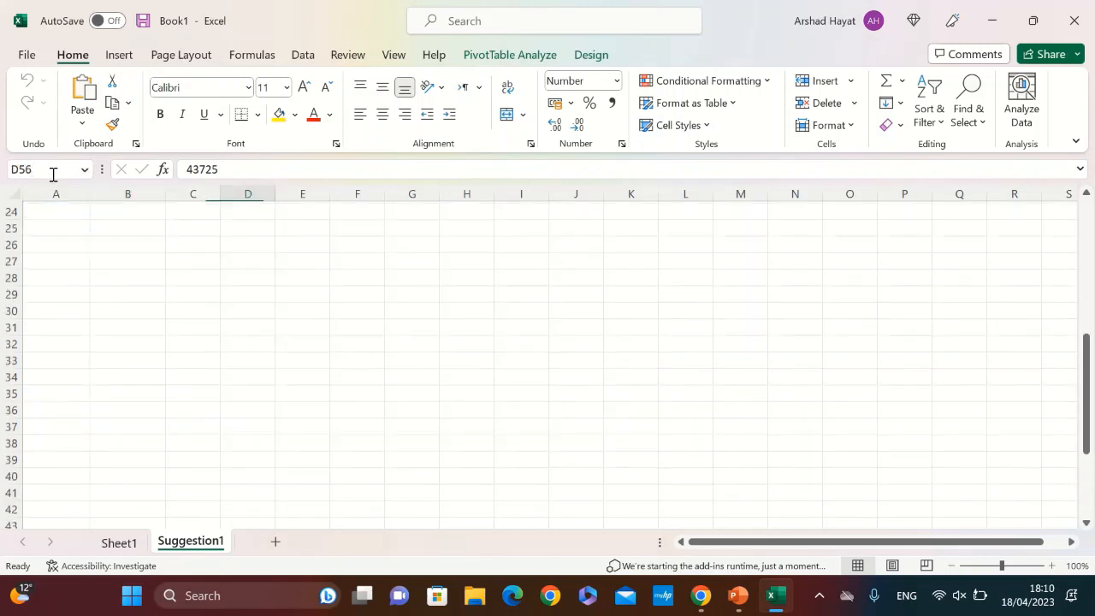
Enter Name in cell A40 and fill it across and down through cell Q53
{"action": "left_click", "coordinate": [73, 249]}
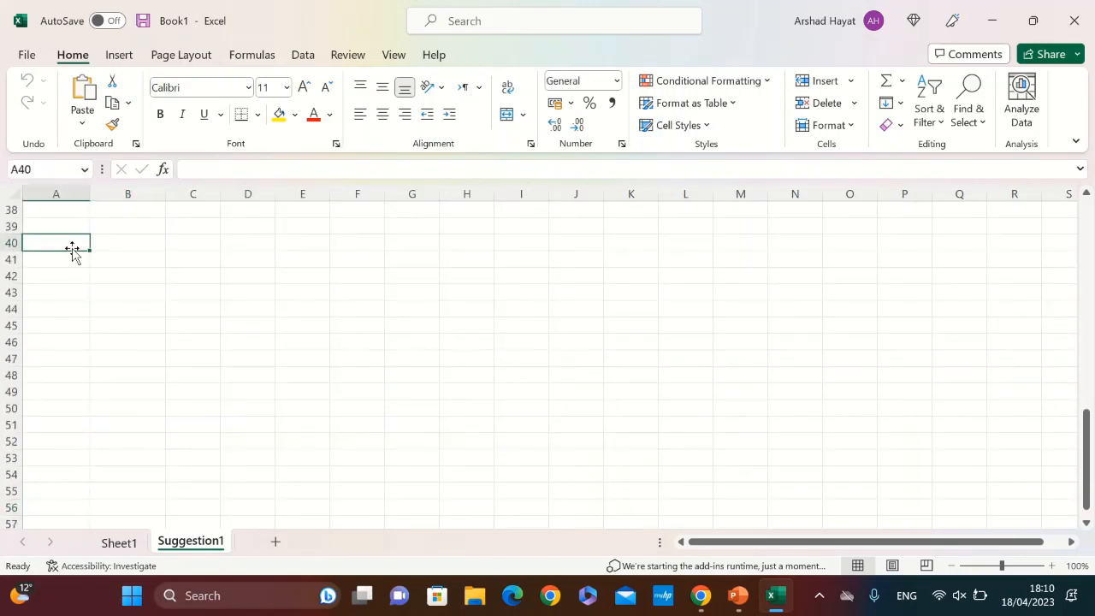
{"action": "type", "text": "N"}
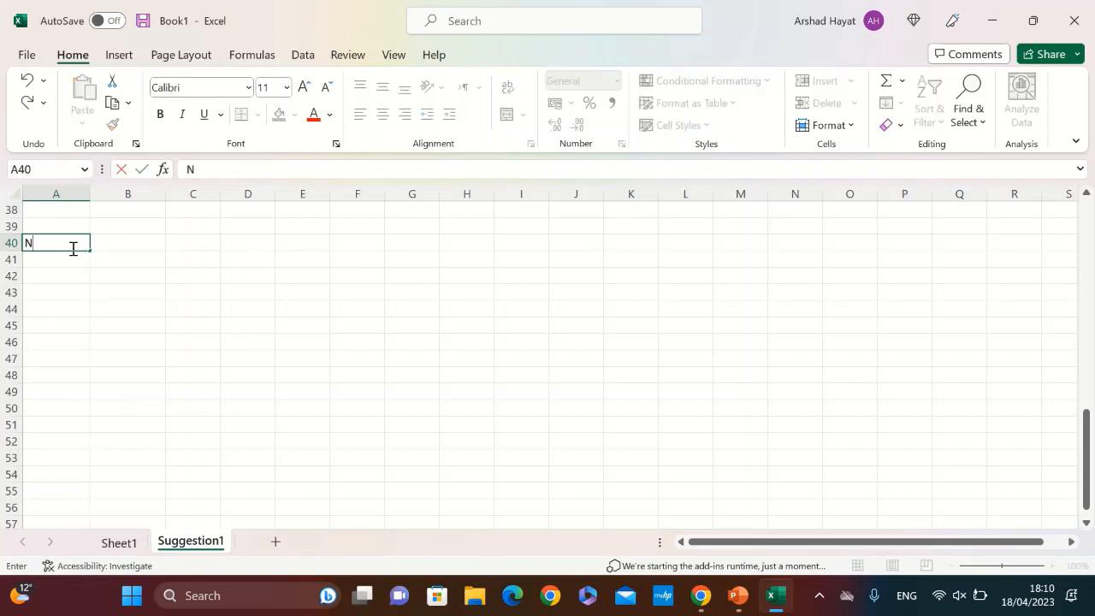
{"action": "type", "text": "ame"}
{"action": "left_click_drag", "start_coordinate": [90, 251], "coordinate": [813, 367]}
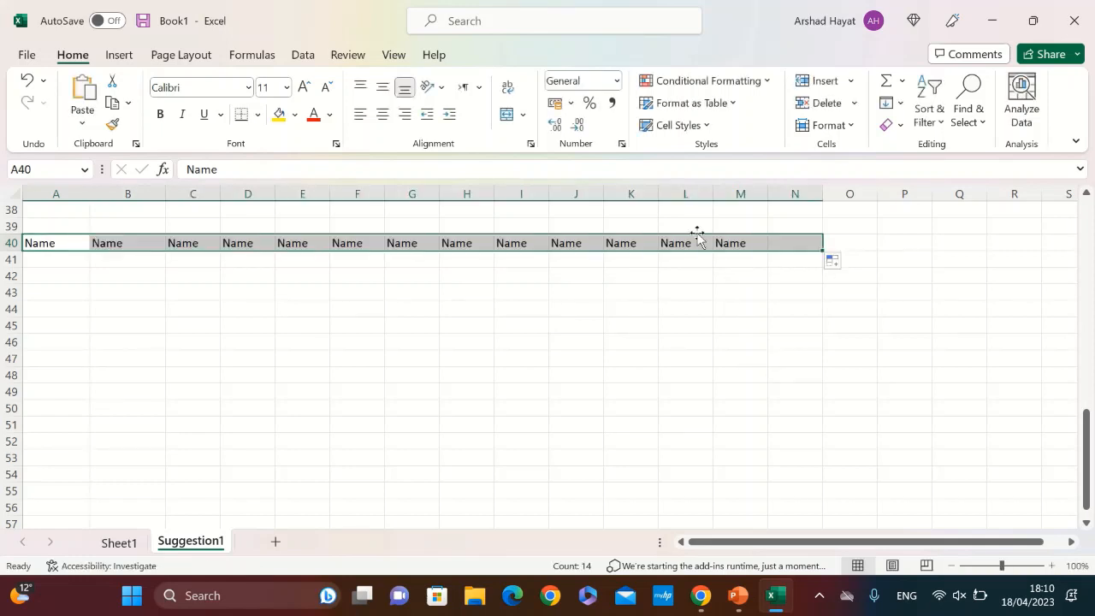
{"action": "left_click_drag", "start_coordinate": [822, 251], "coordinate": [980, 472]}
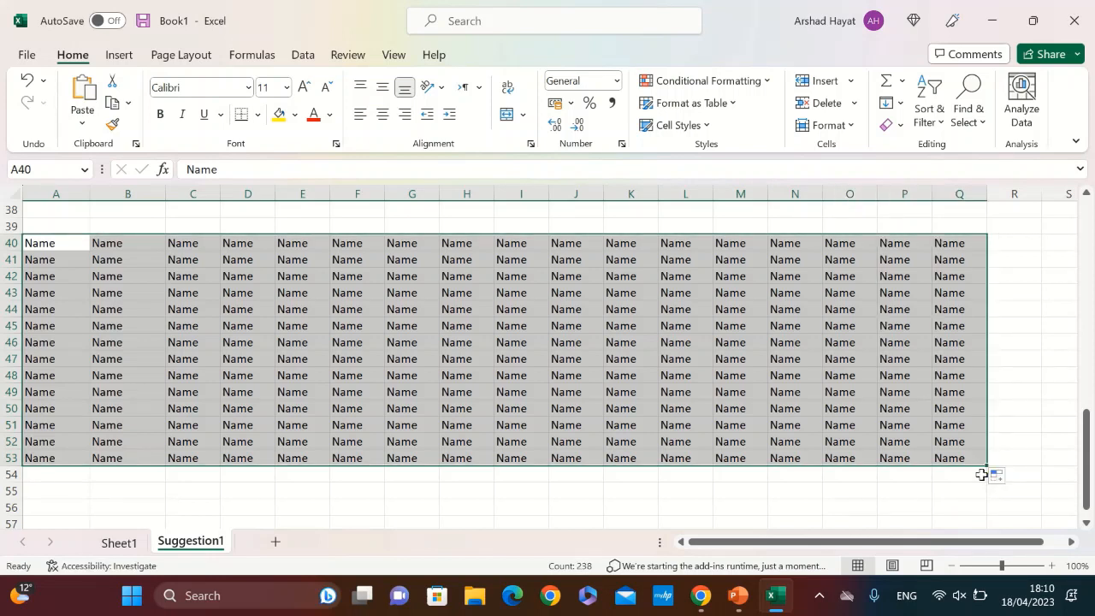
{"action": "left_click_drag", "start_coordinate": [1086, 458], "coordinate": [1087, 210]}
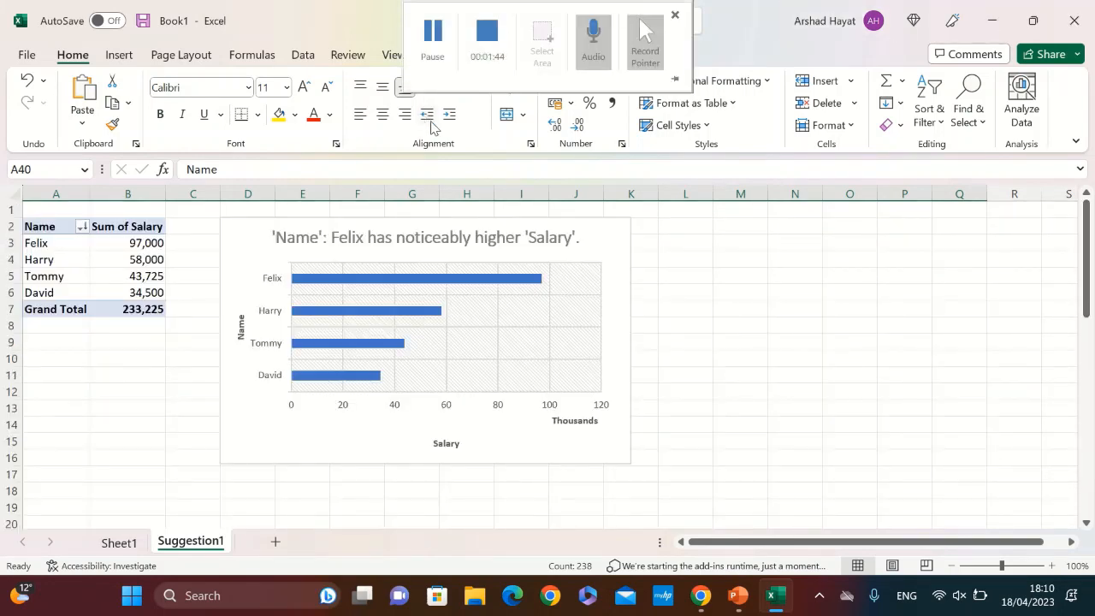